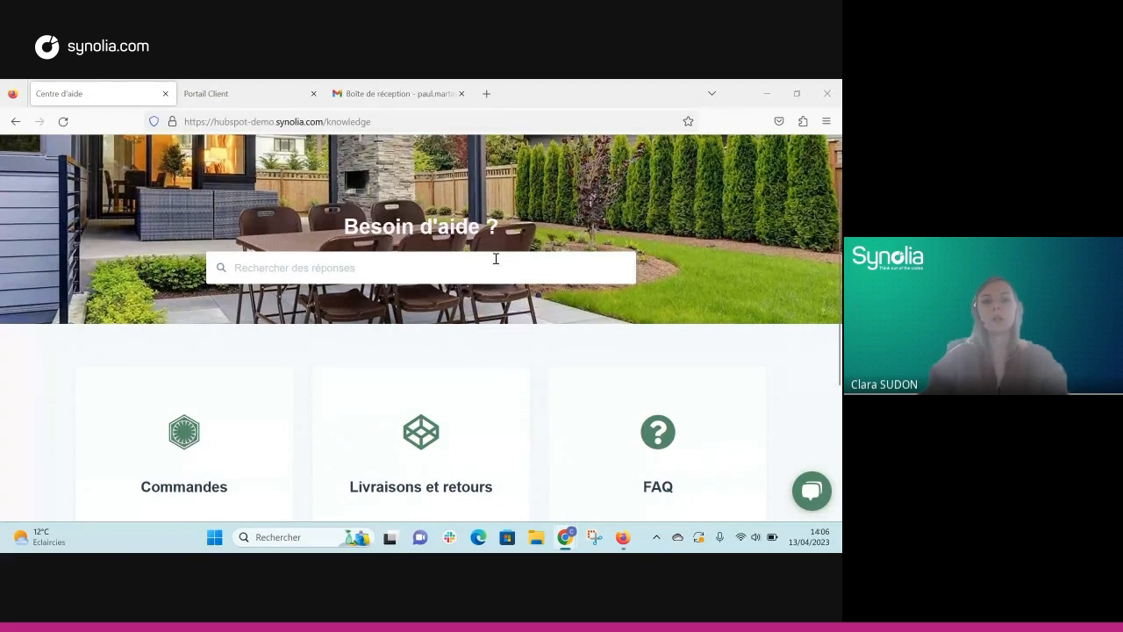
# Step: Scroll the knowledge base home page and open the Commandes category card
pyautogui.scroll(1, 482, 245)
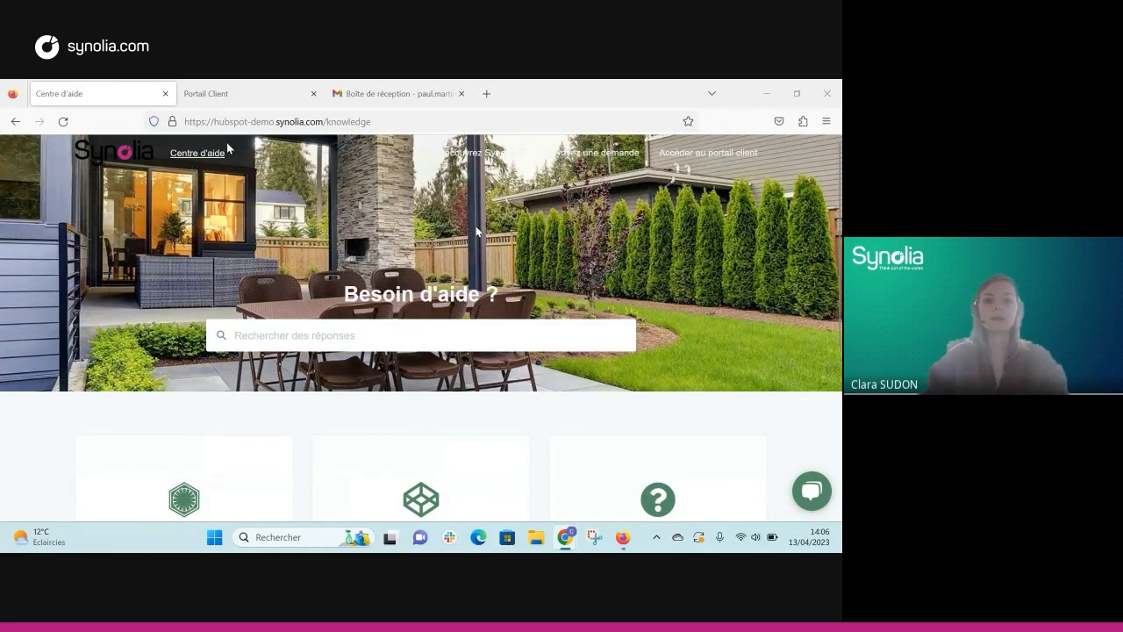
pyautogui.scroll(-3, 409, 251)
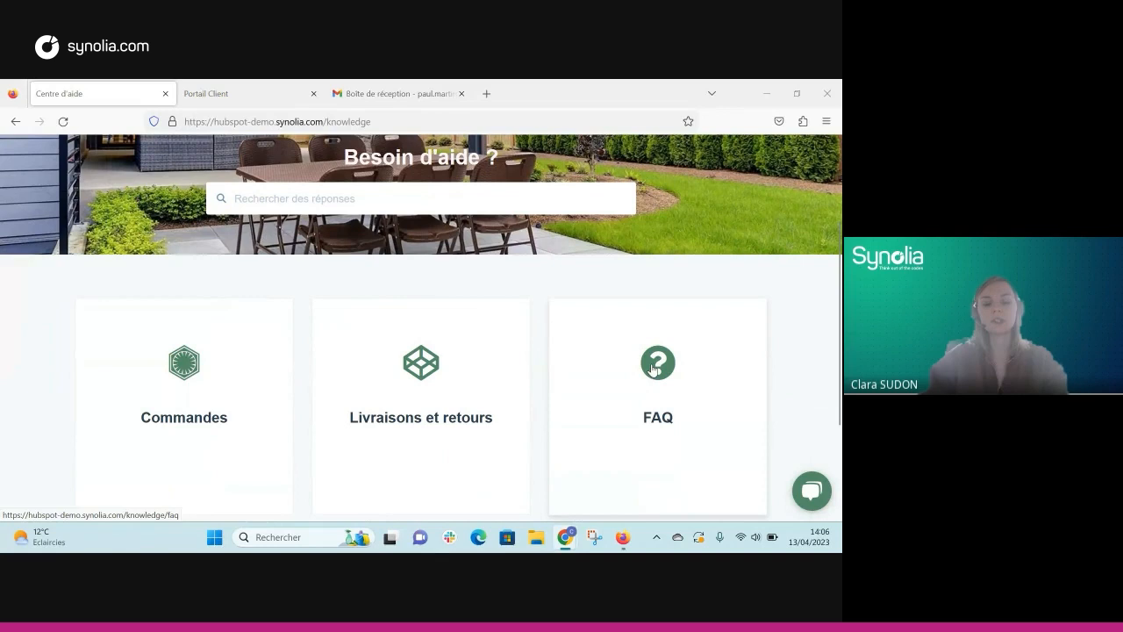
pyautogui.click(187, 386)
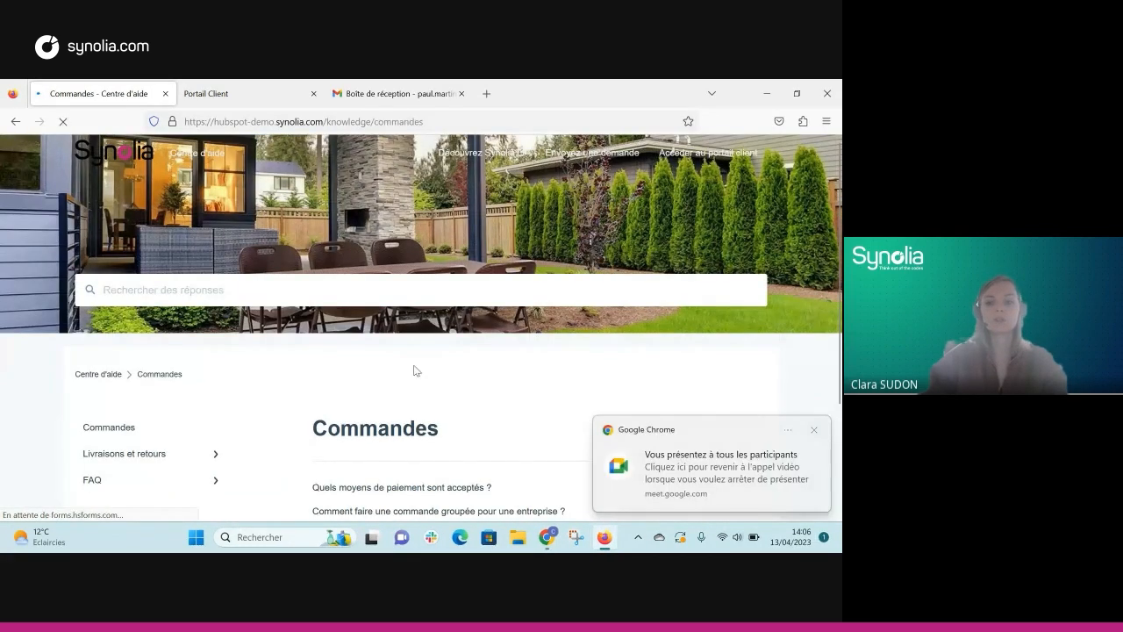
pyautogui.scroll(-2, 399, 386)
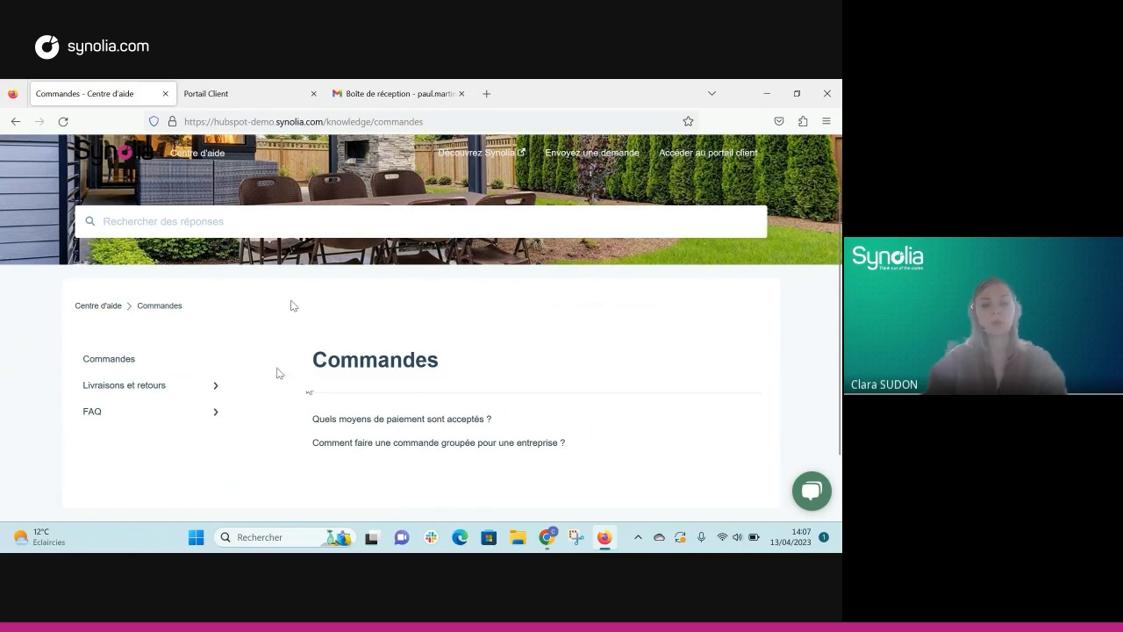
# Step: Search the help articles for 'paiement' and open 'Quels moyens de paiement sont acceptés ?'
pyautogui.click(392, 227)
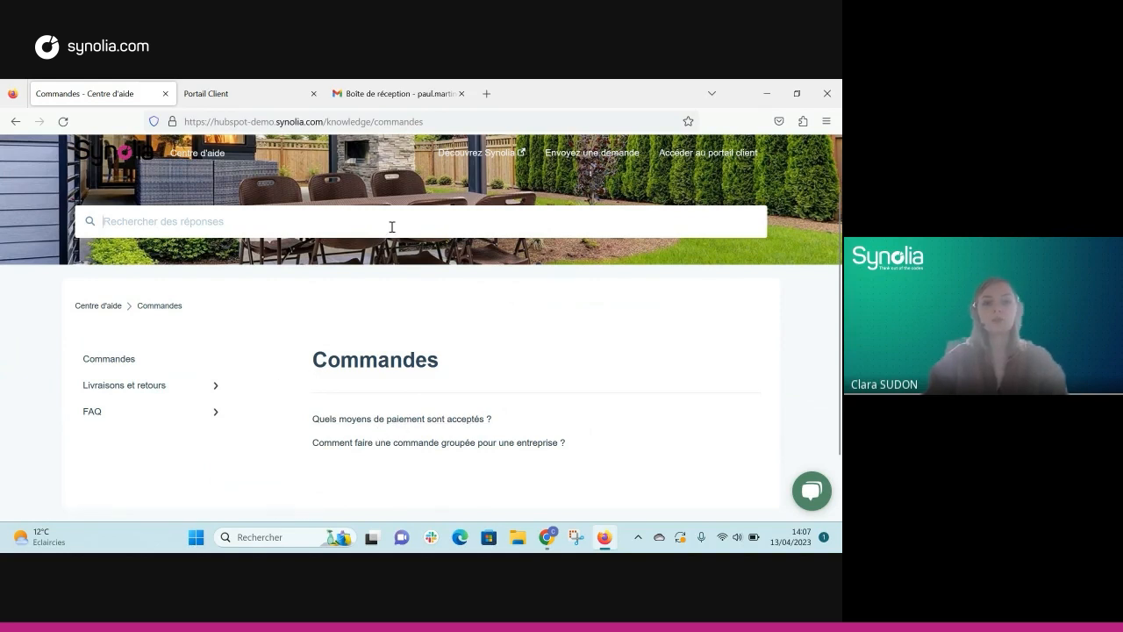
pyautogui.write('paiement')
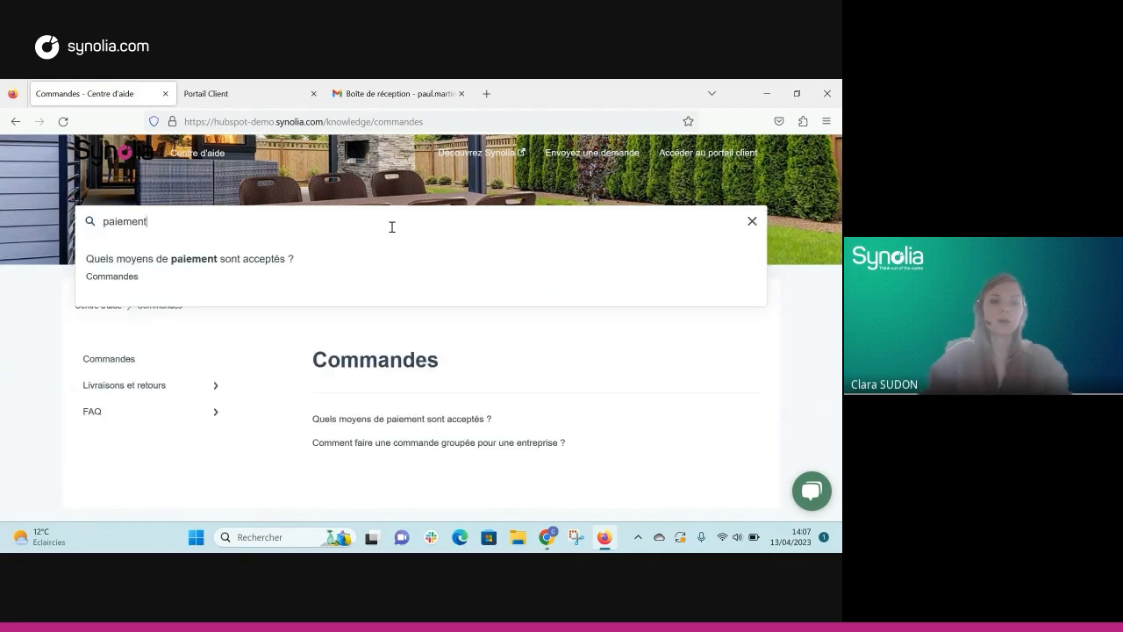
pyautogui.click(321, 265)
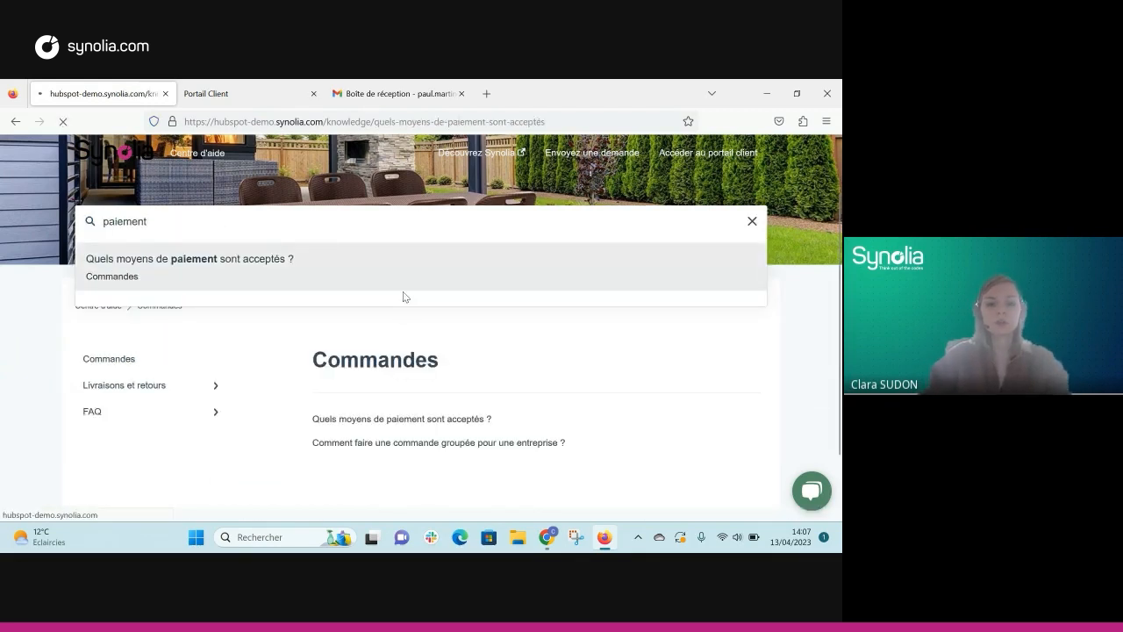
# Step: Read through the payment-methods article, then return to the Centre d'aide home page
pyautogui.scroll(-3, 429, 359)
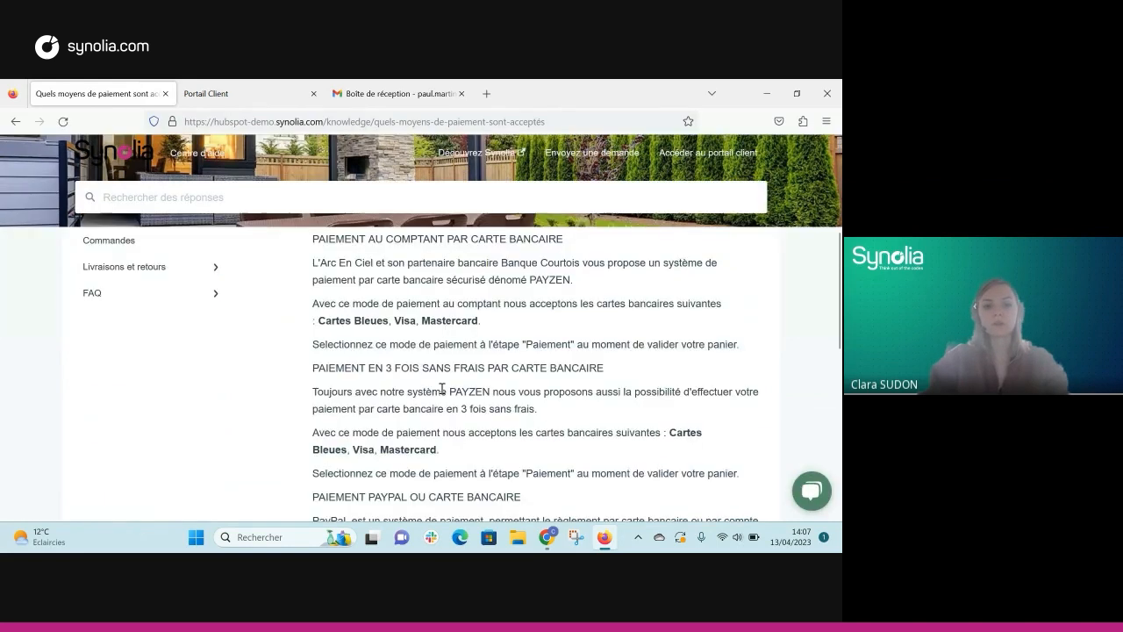
pyautogui.scroll(-1, 442, 389)
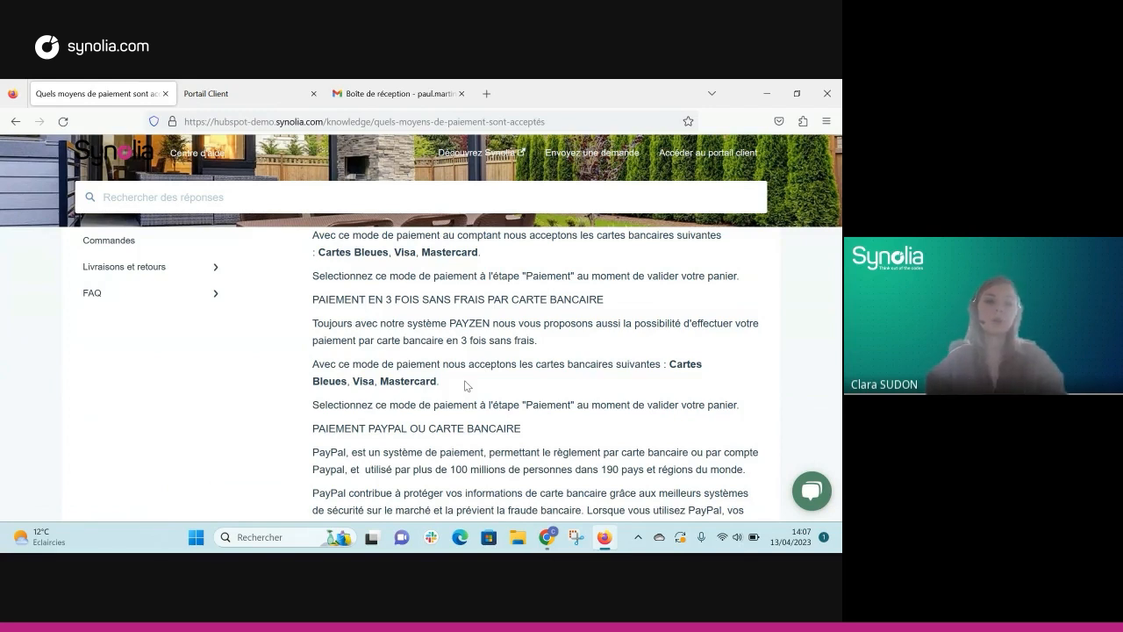
pyautogui.scroll(2, 290, 287)
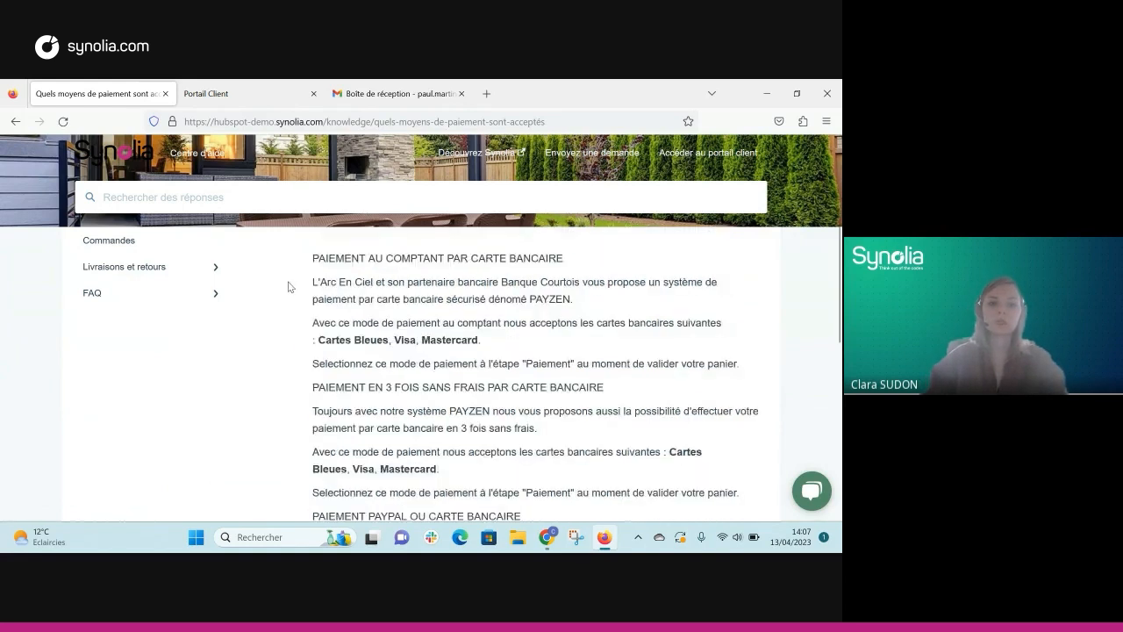
pyautogui.scroll(5, 288, 287)
pyautogui.click(86, 375)
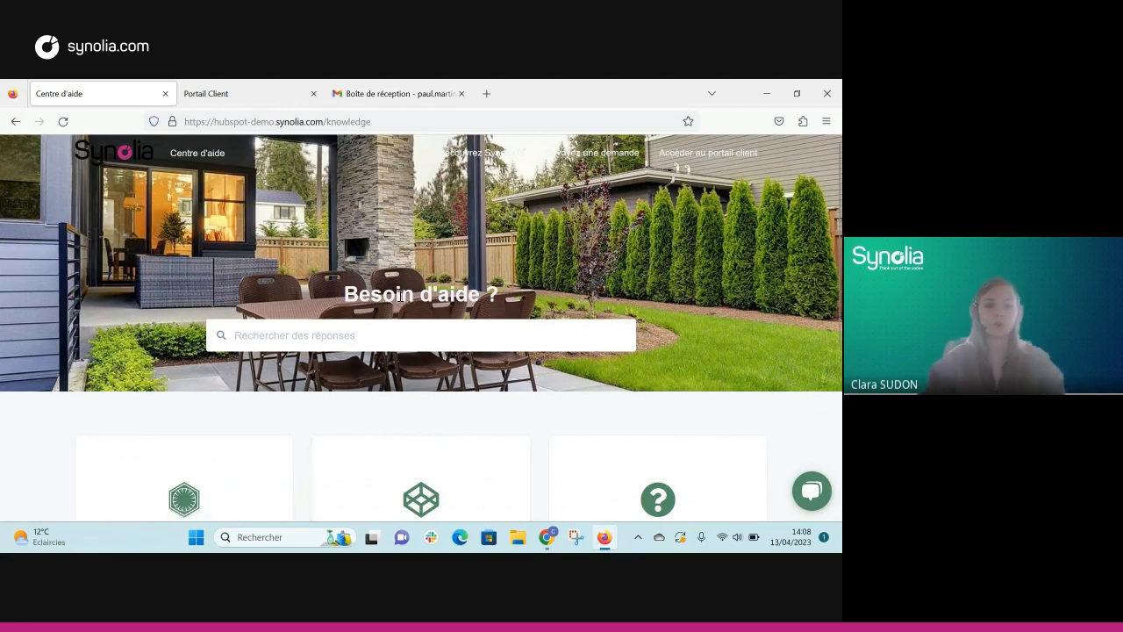
pyautogui.scroll(-2, 395, 294)
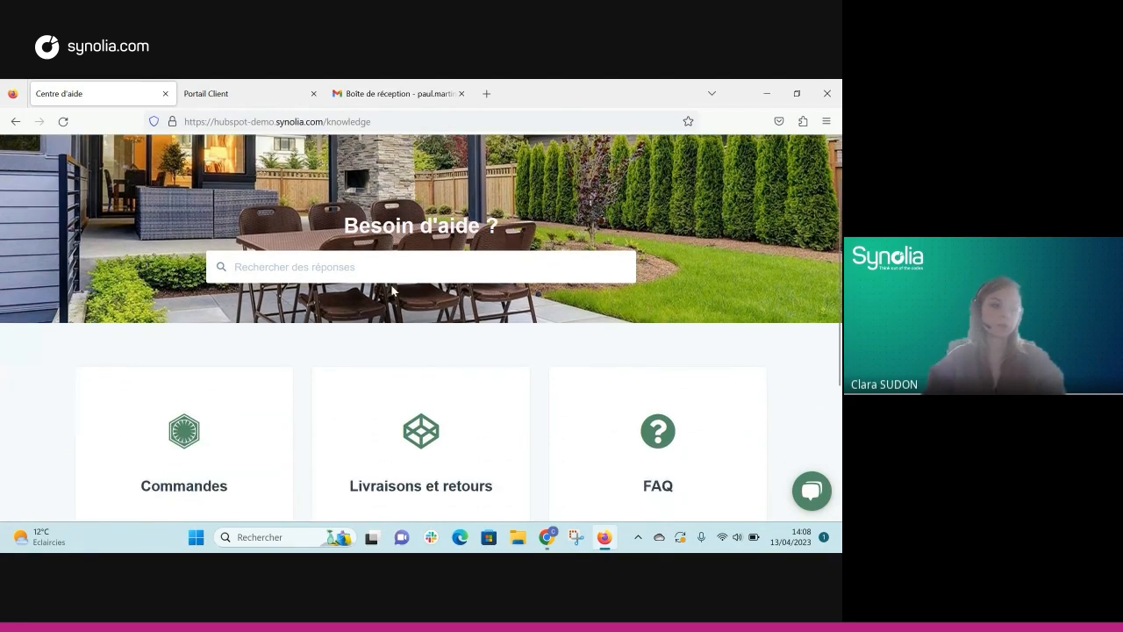
pyautogui.scroll(-2, 392, 290)
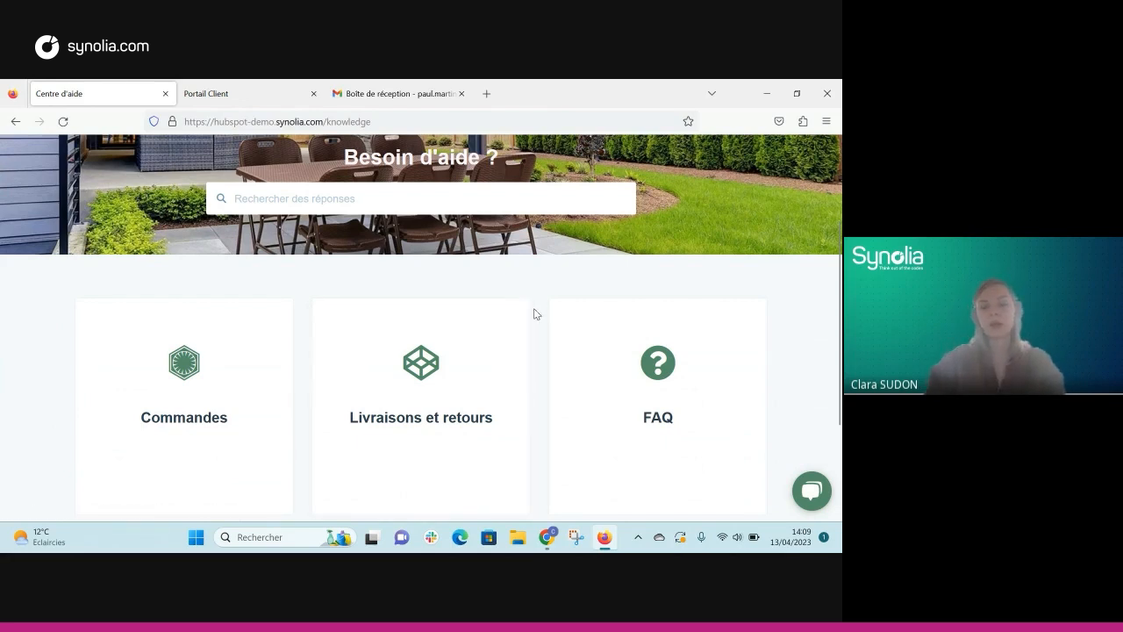
pyautogui.scroll(1, 534, 309)
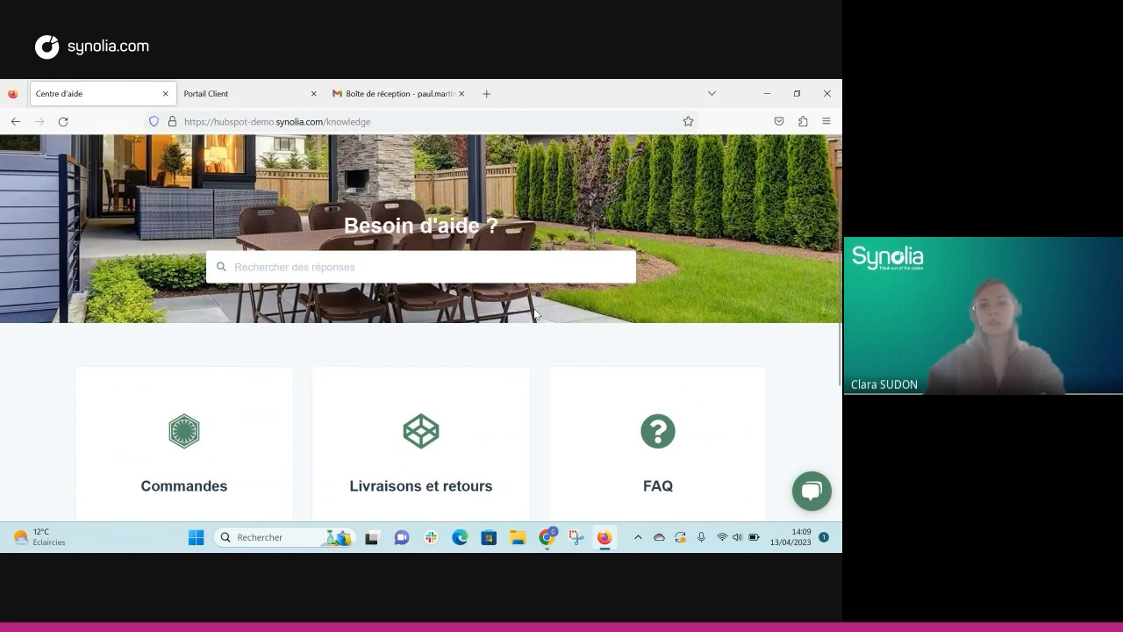
pyautogui.scroll(1, 811, 500)
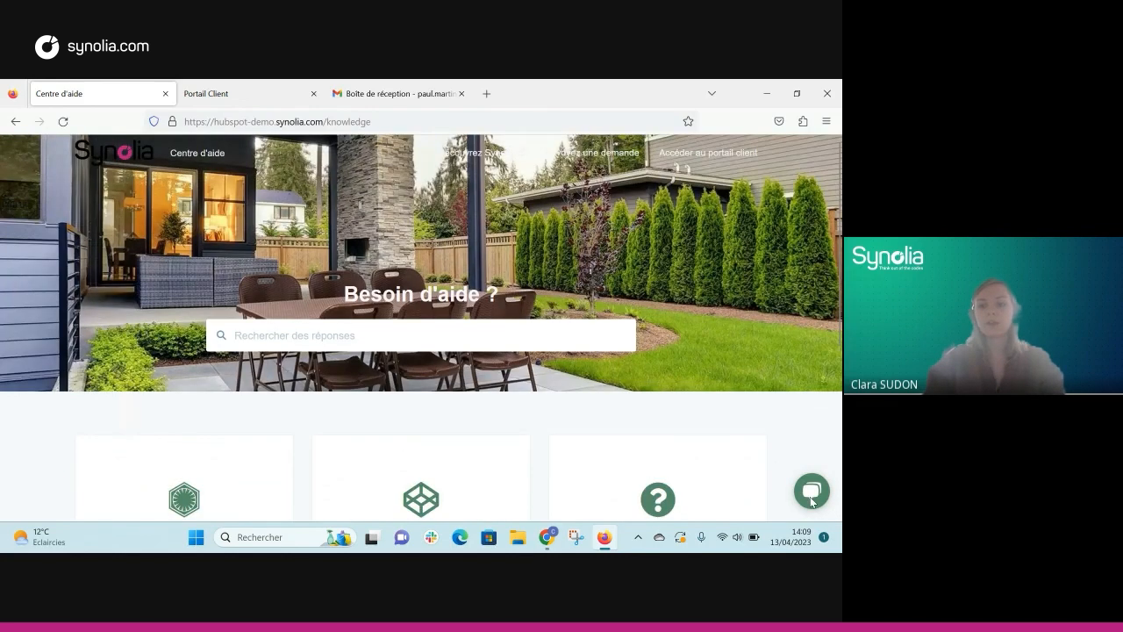
# Step: Open the chat widget and go back to its list of conversations
pyautogui.click(811, 493)
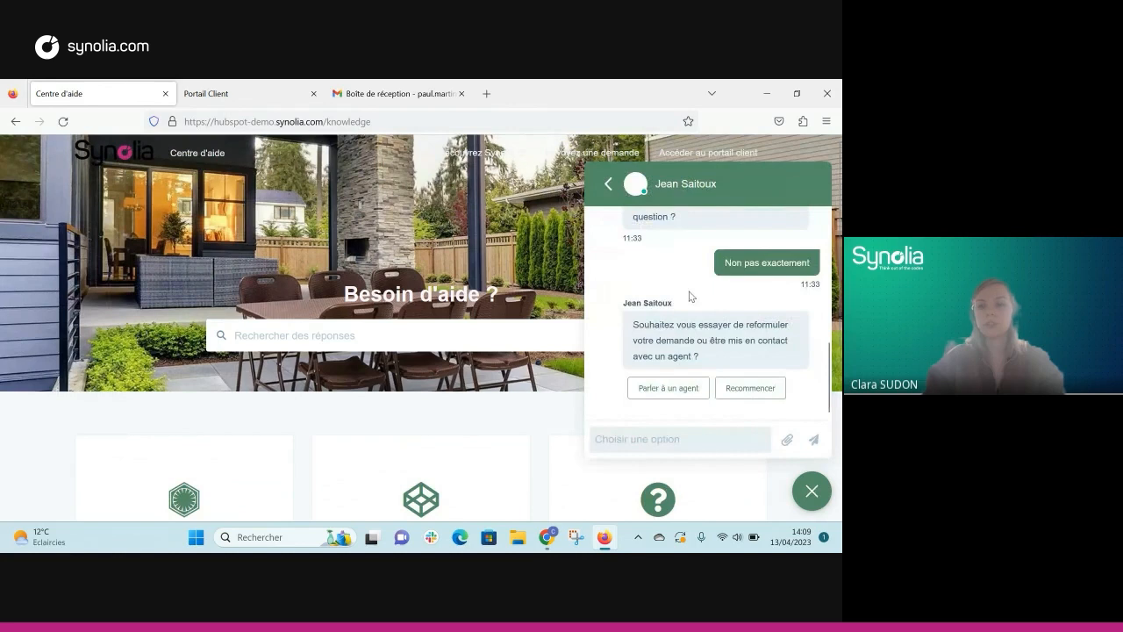
pyautogui.scroll(3, 689, 296)
pyautogui.scroll(-3, 690, 297)
pyautogui.click(608, 184)
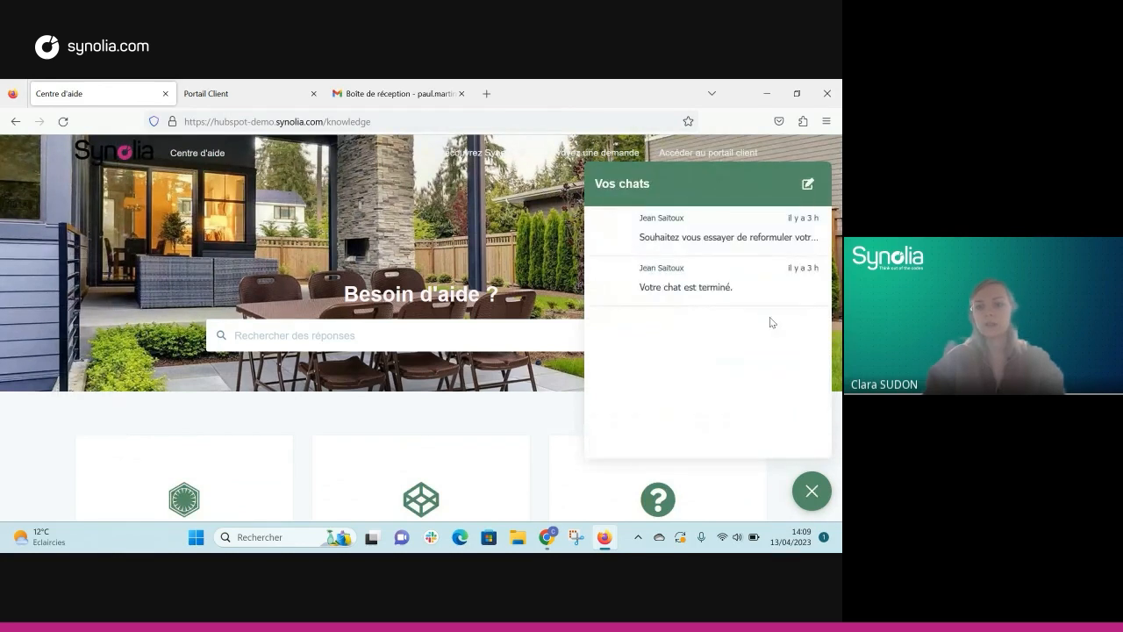
# Step: Start a new chat on the Paiement topic and answer Oui that it helped
pyautogui.click(807, 183)
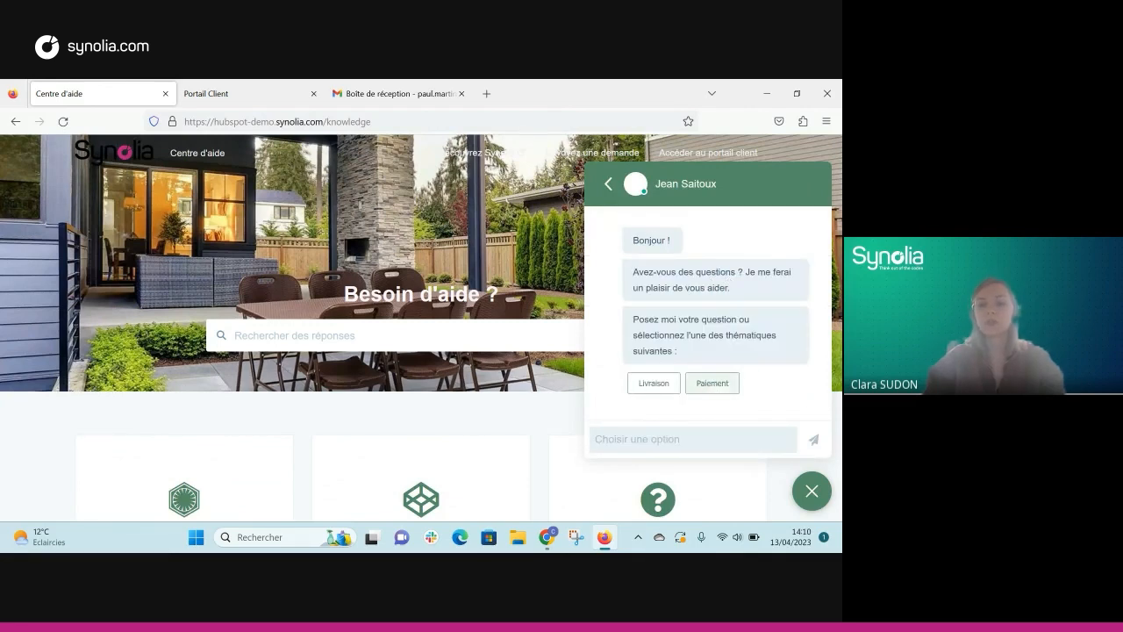
pyautogui.click(711, 384)
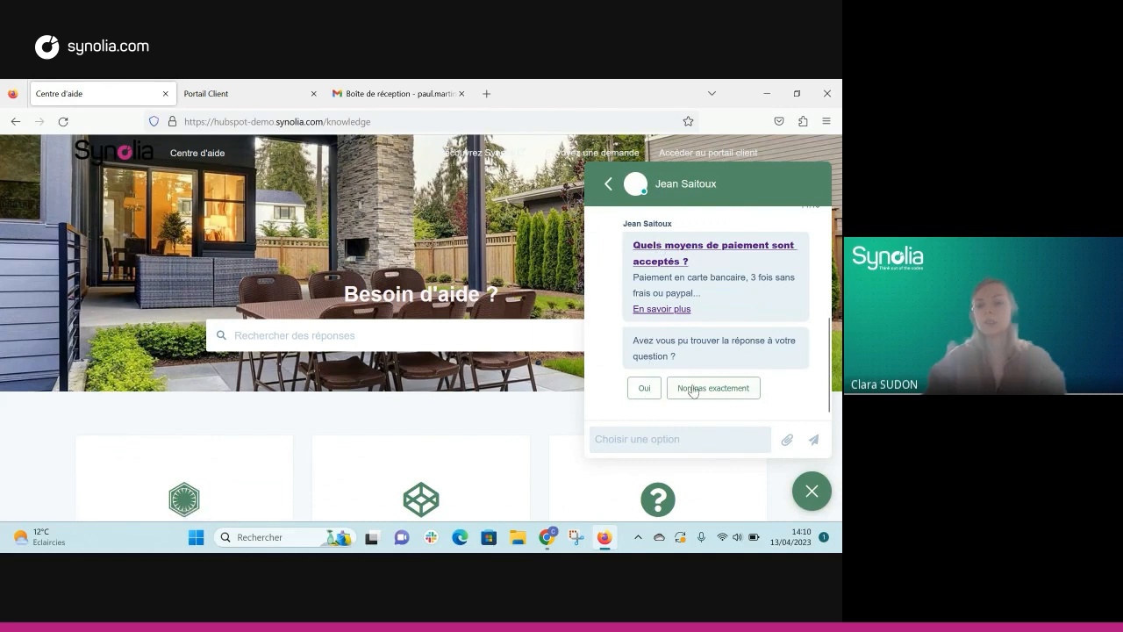
pyautogui.click(646, 389)
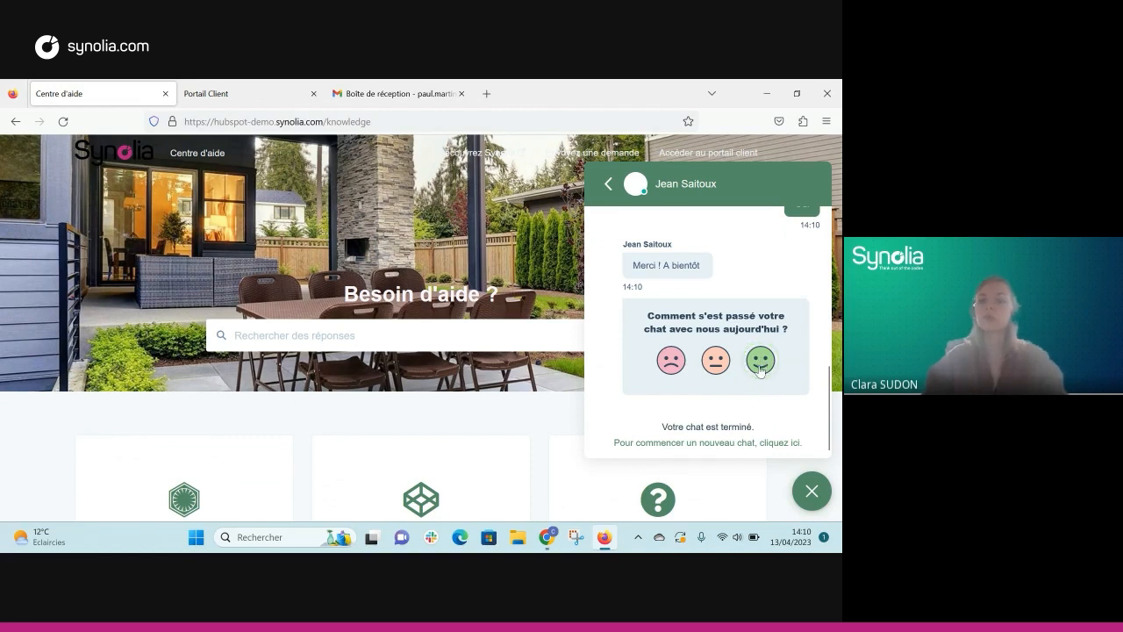
# Step: Rate the chat with the smiling emoji, then close the chat widget
pyautogui.click(760, 360)
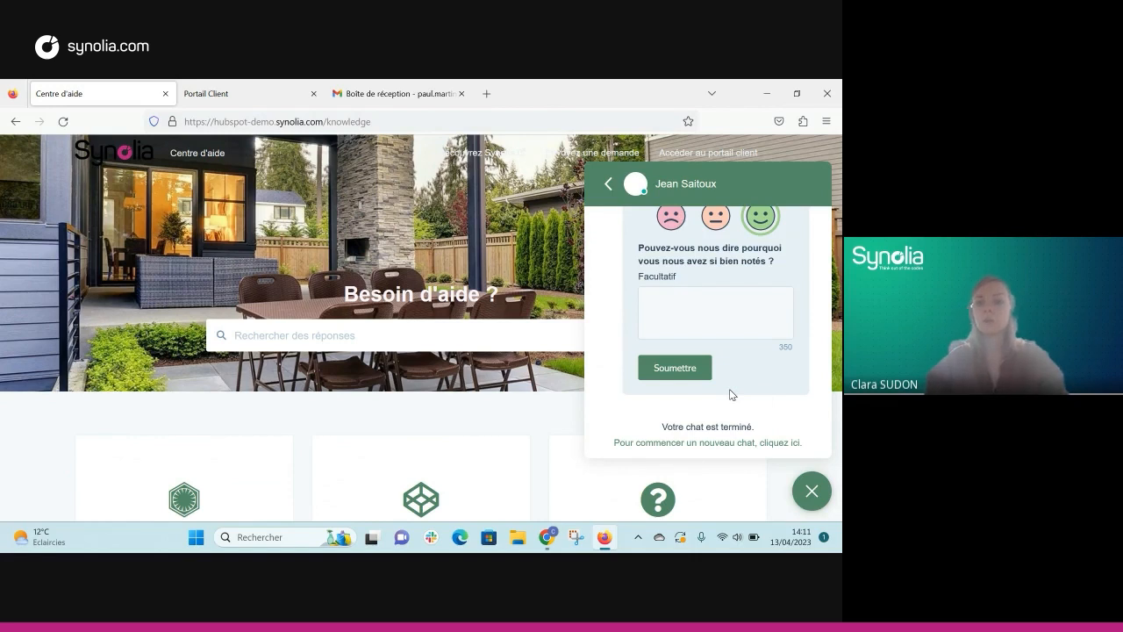
pyautogui.click(610, 187)
pyautogui.click(804, 496)
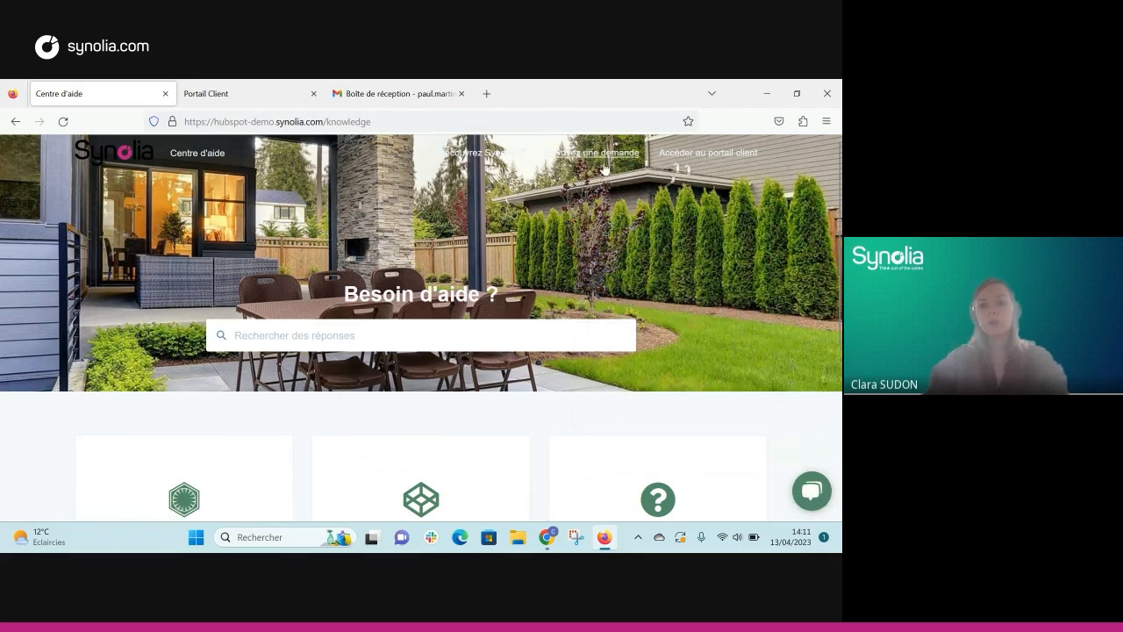
# Step: Open the support request form and scroll through its fields
pyautogui.click(601, 155)
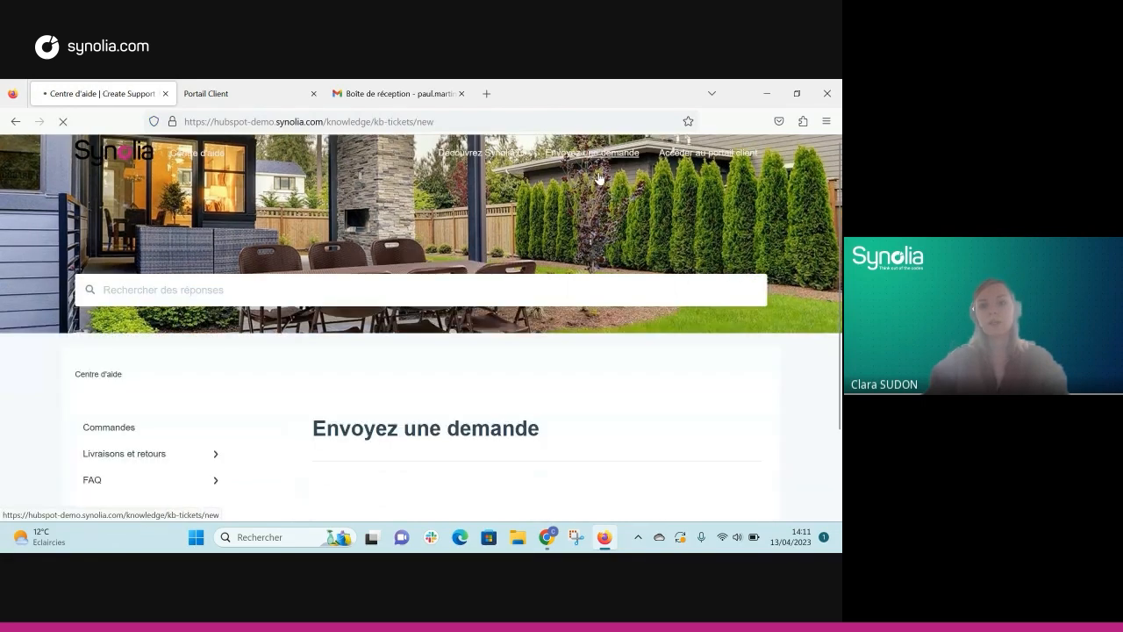
pyautogui.scroll(-3, 594, 211)
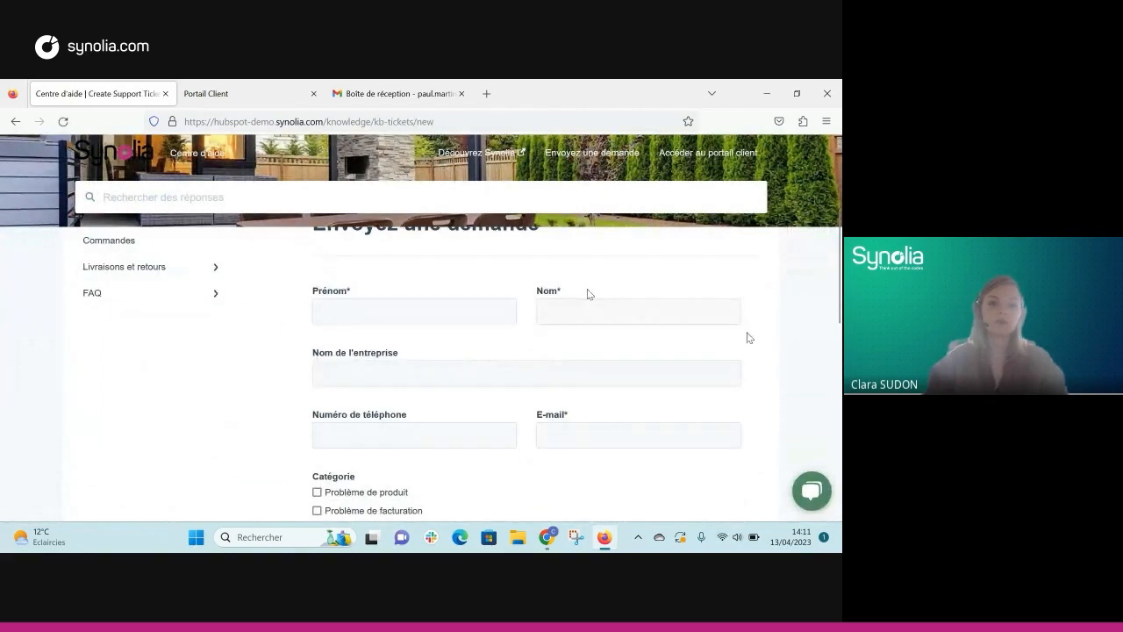
pyautogui.scroll(-3, 748, 338)
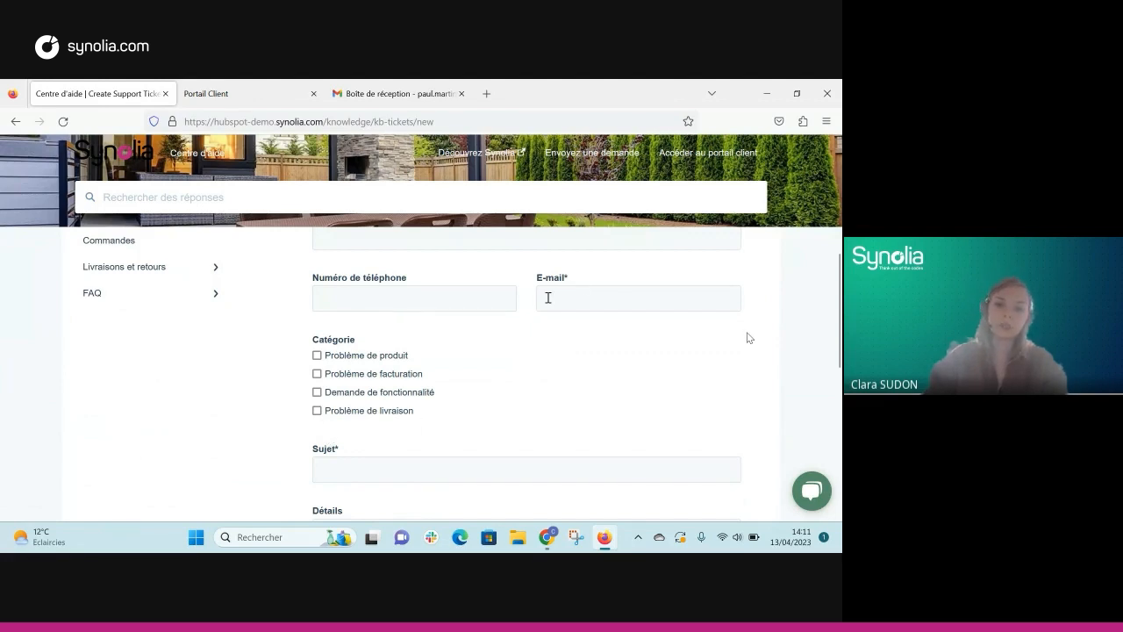
pyautogui.scroll(-1, 416, 303)
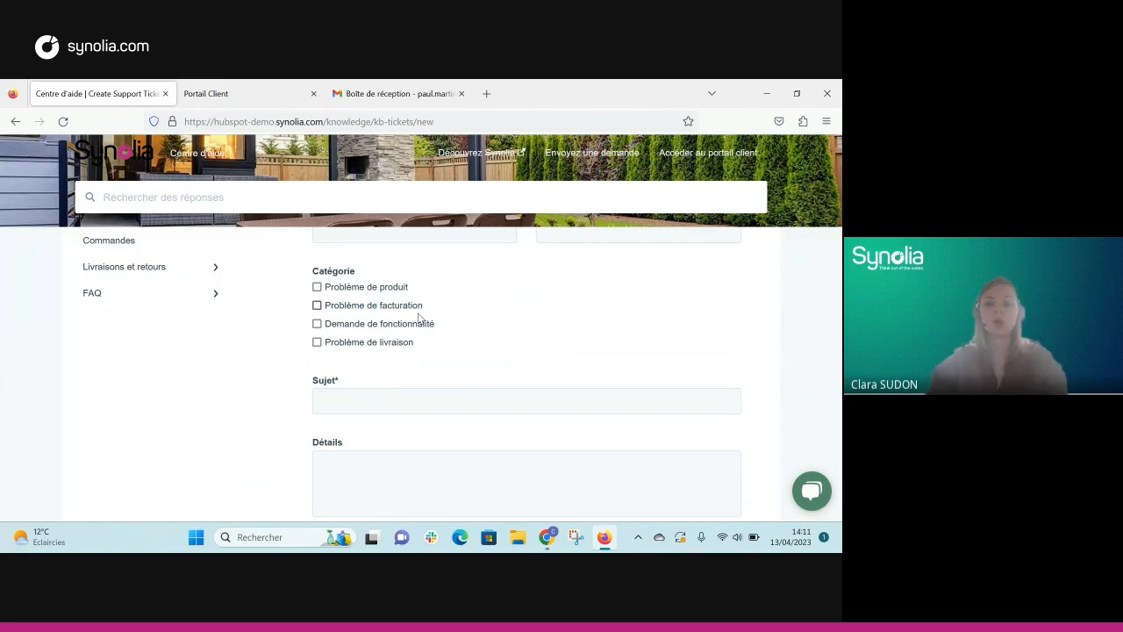
pyautogui.scroll(-1, 419, 318)
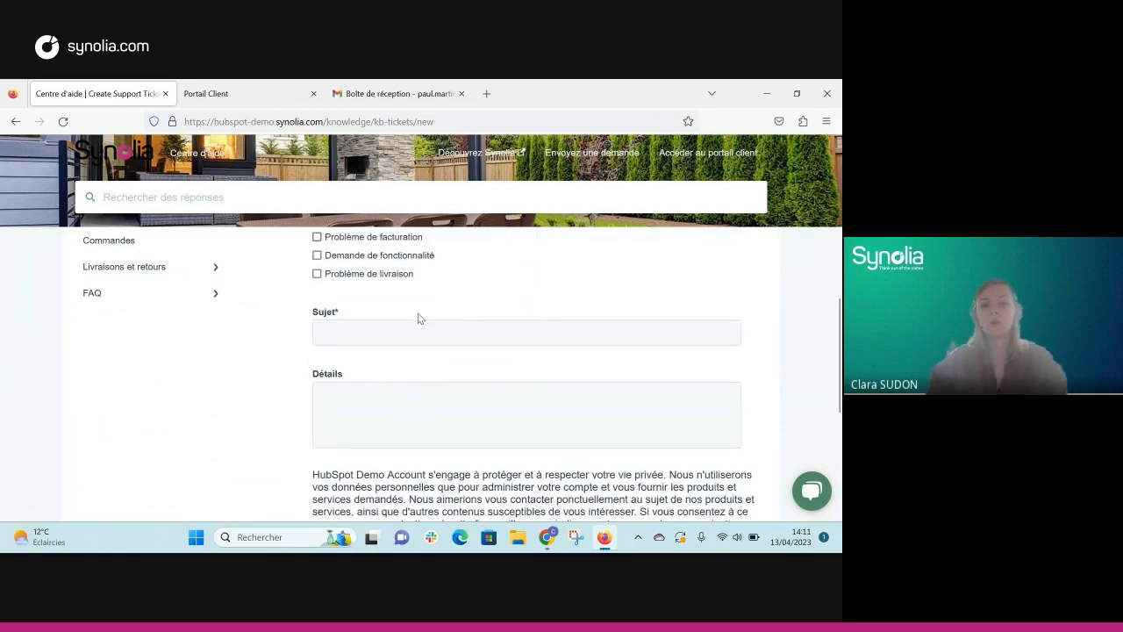
pyautogui.scroll(3, 418, 318)
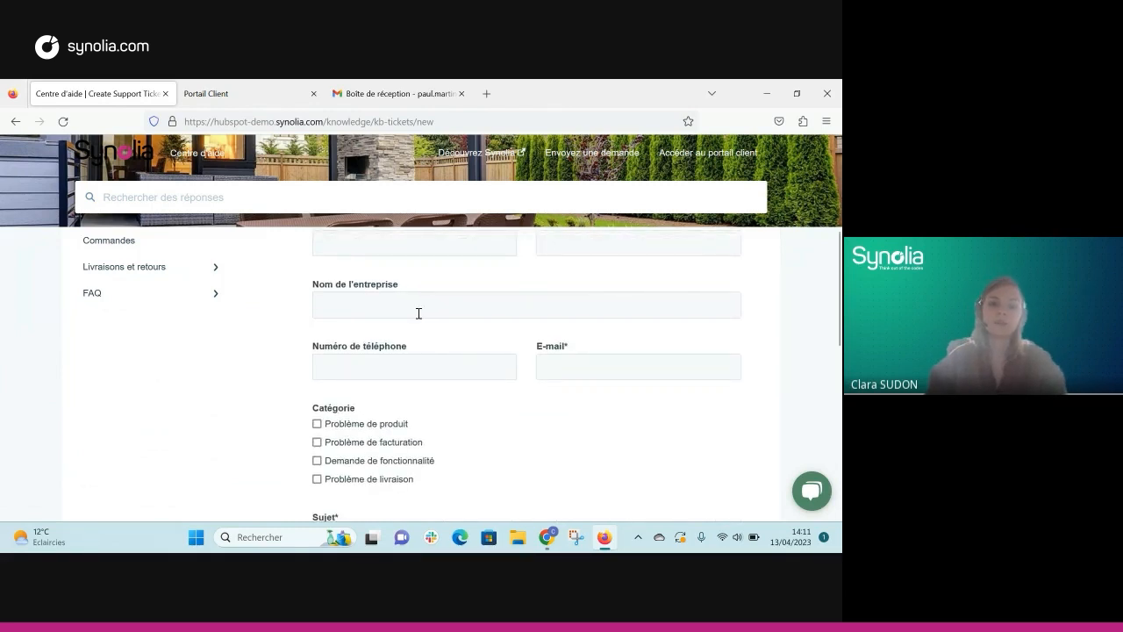
pyautogui.scroll(1, 419, 313)
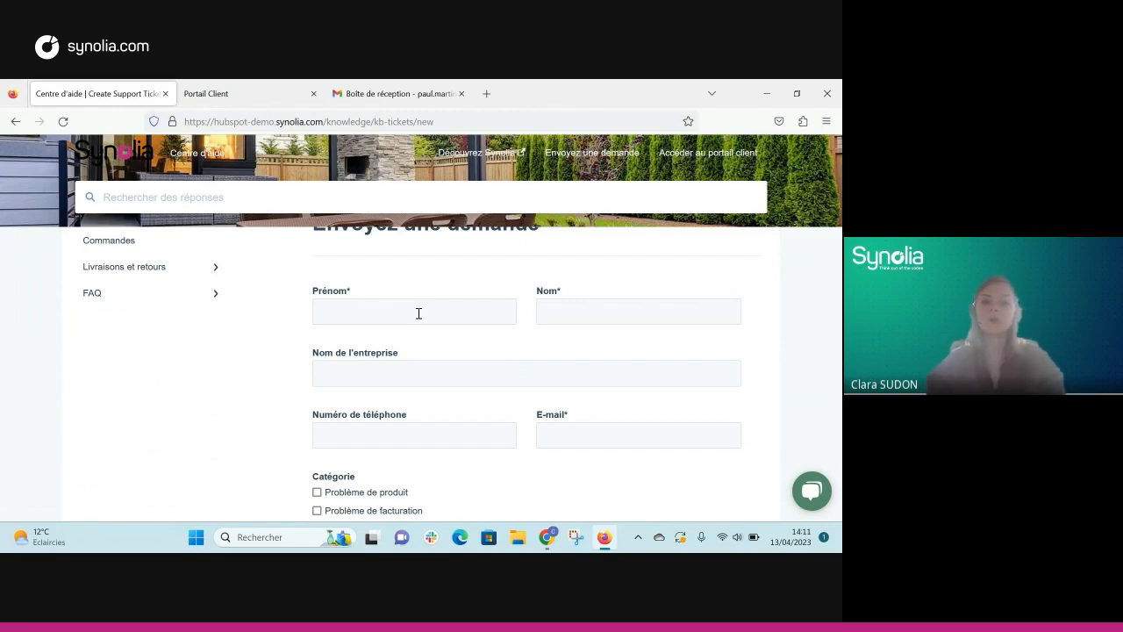
# Step: Enter the requester's first name, last name and e-mail address
pyautogui.click(419, 313)
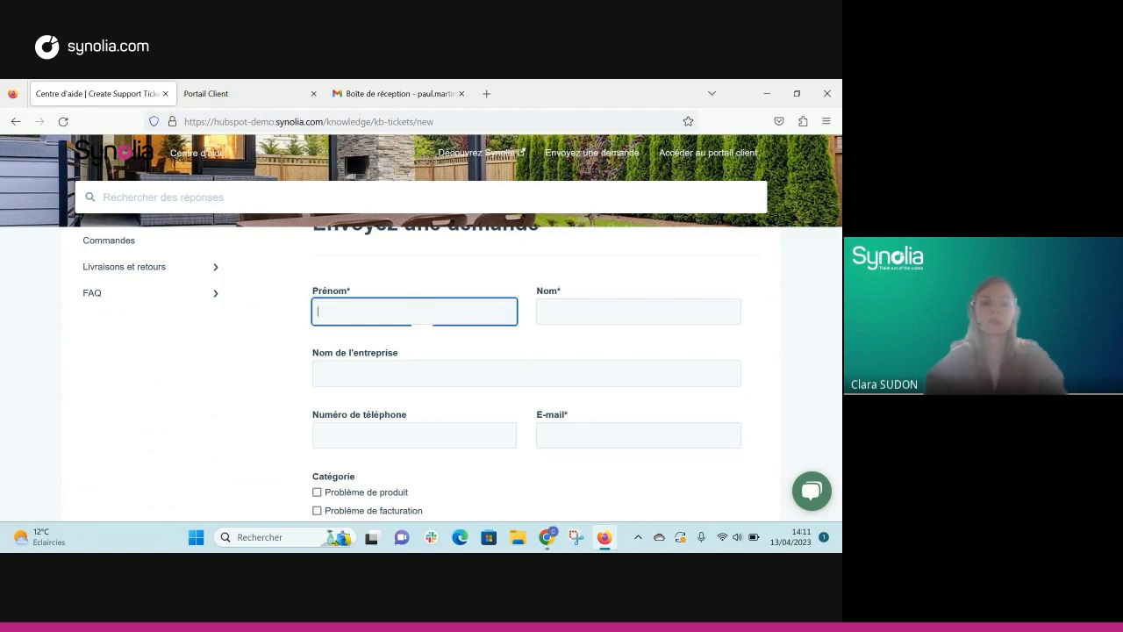
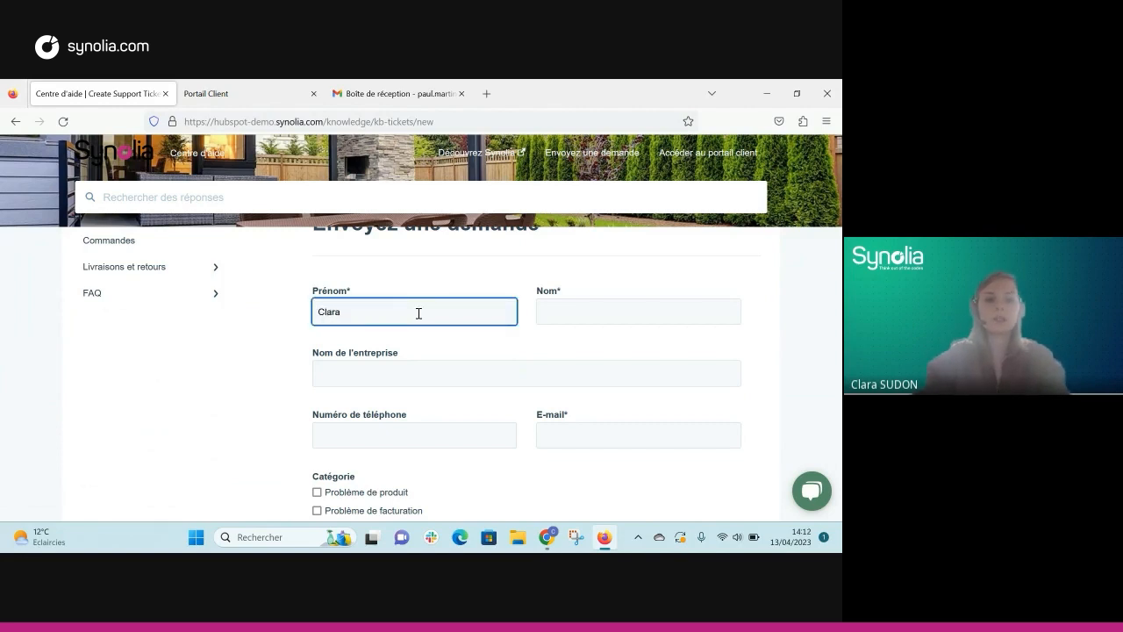
pyautogui.click(552, 316)
pyautogui.moveTo(459, 306); pyautogui.dragTo(282, 299)
pyautogui.click(649, 303)
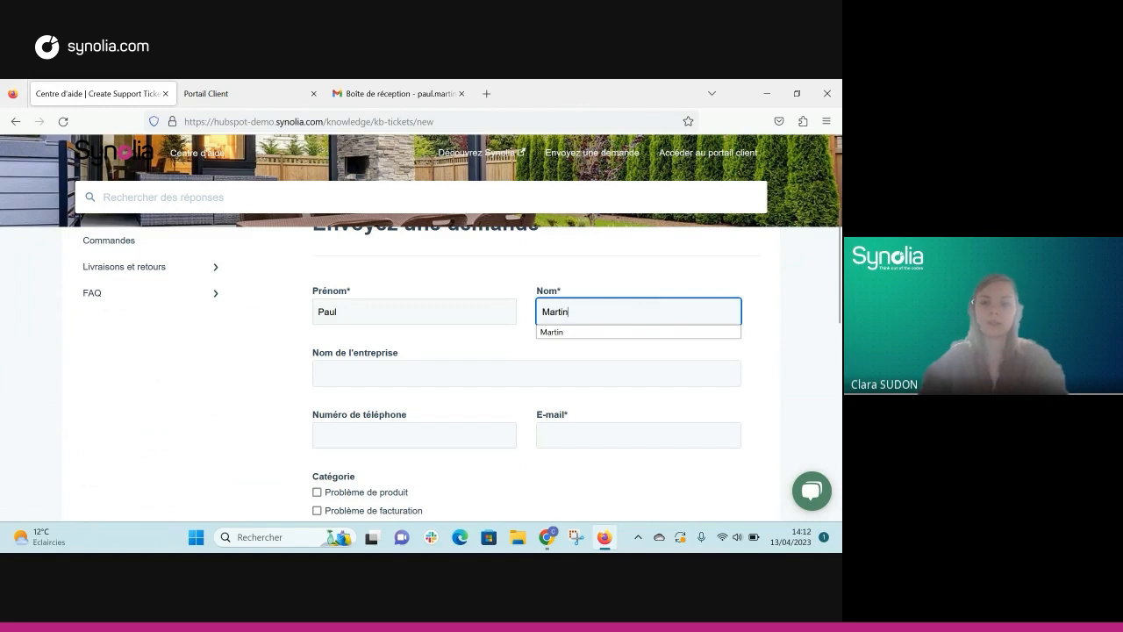
pyautogui.click(480, 409)
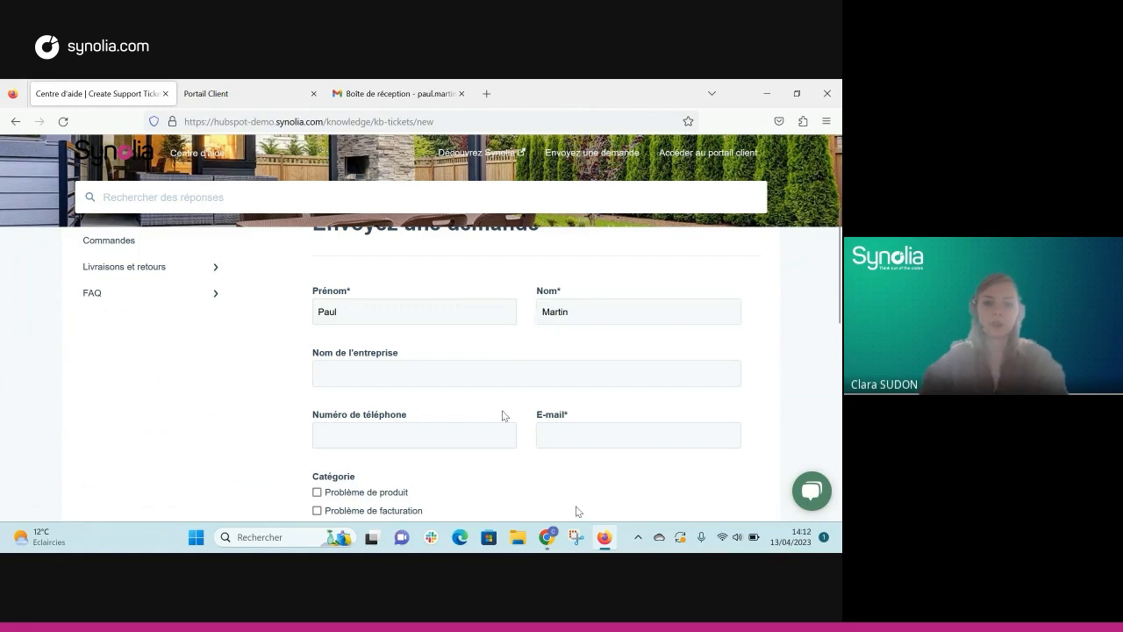
pyautogui.scroll(-1, 505, 414)
pyautogui.click(572, 366)
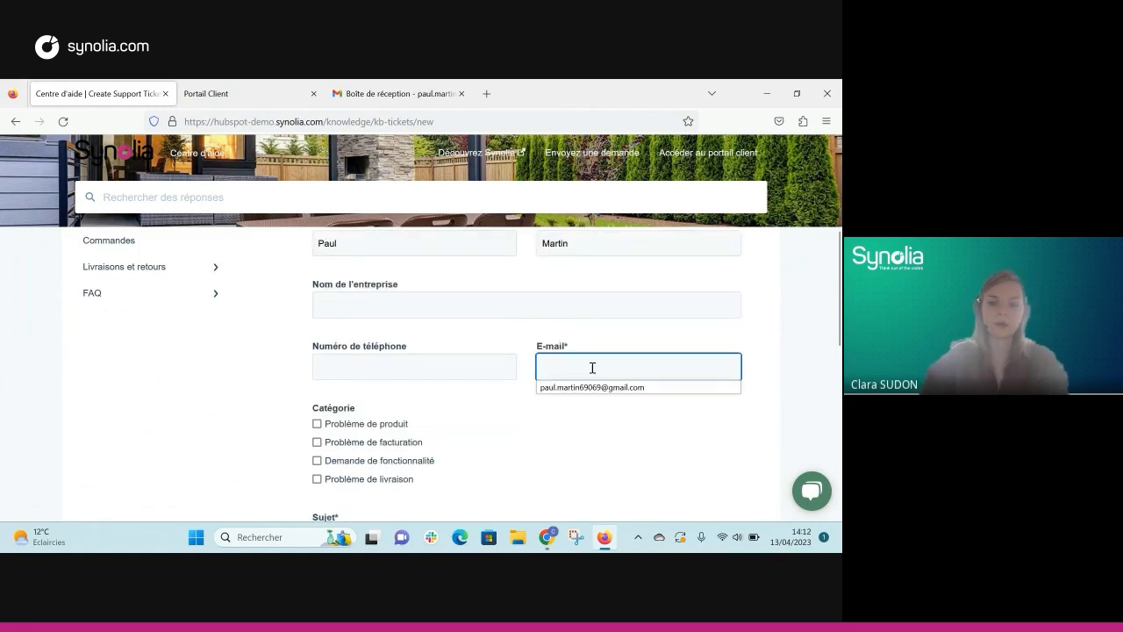
pyautogui.click(593, 389)
# Step: Tick Problème de facturation and enter the subject 'Réception facture'
pyautogui.scroll(-2, 443, 408)
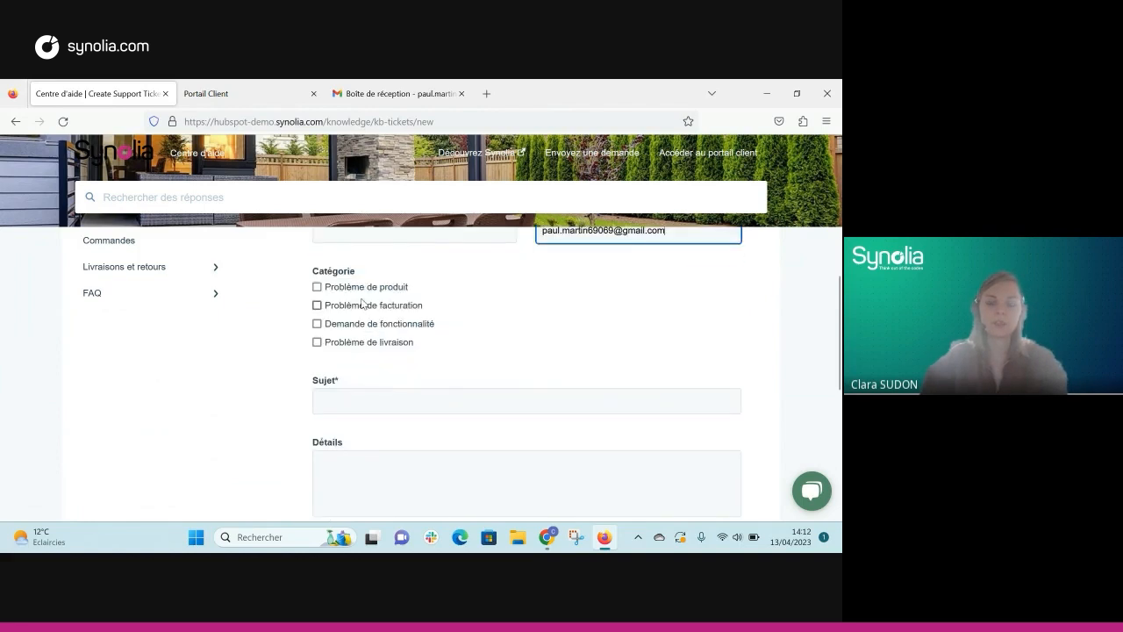
pyautogui.click(363, 305)
pyautogui.click(408, 401)
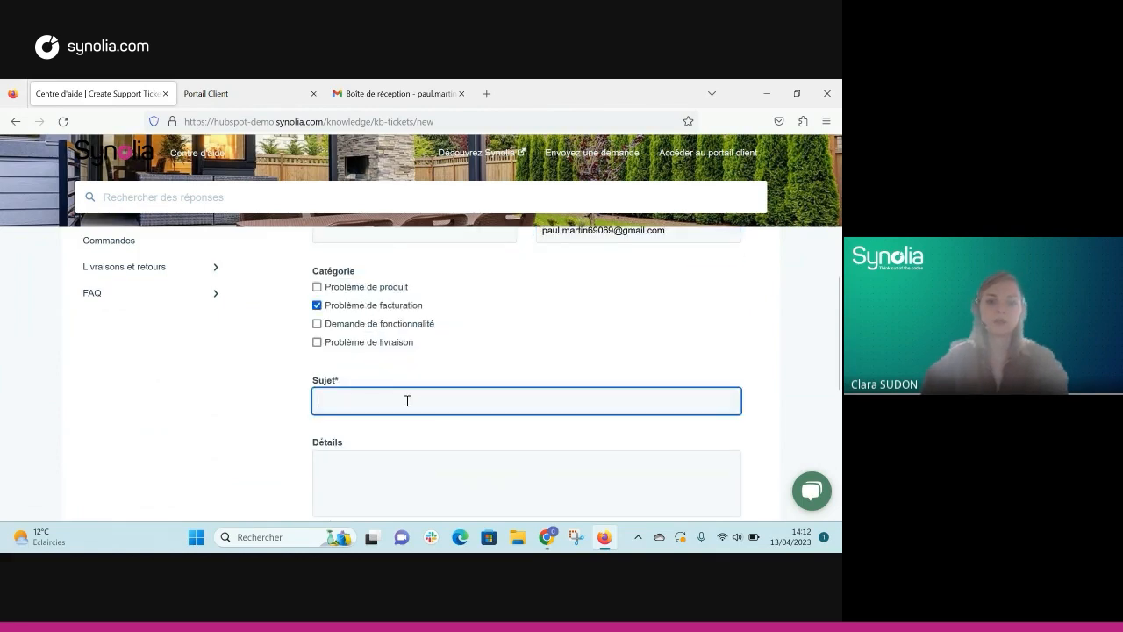
pyautogui.write('Réception fa')
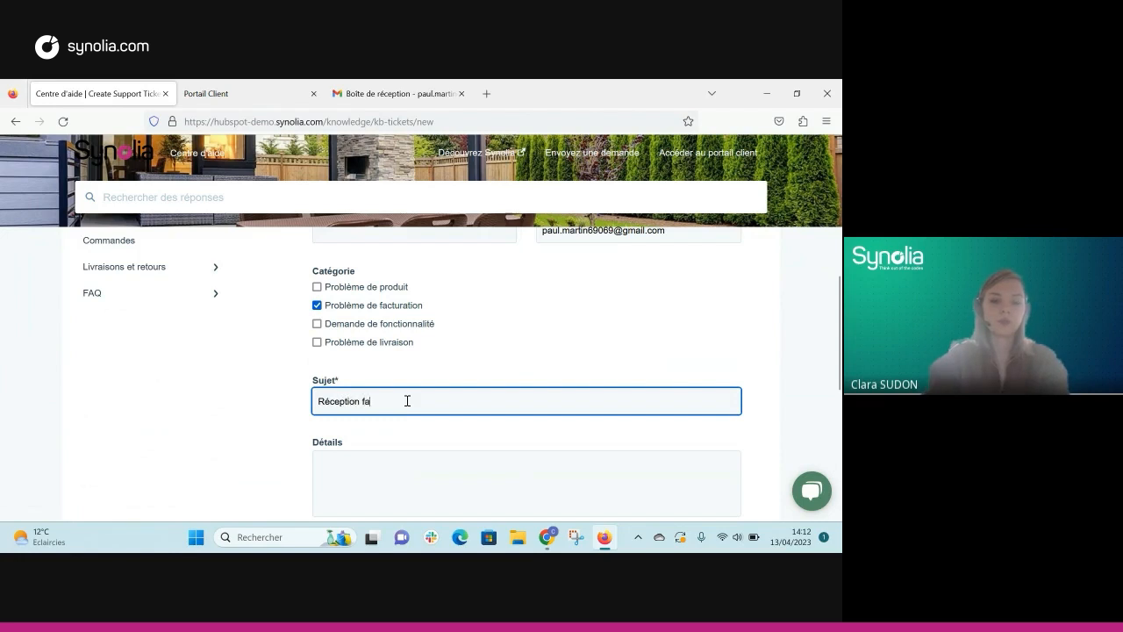
pyautogui.write('cture')
# Step: Write the details: 'Bonjour', 'Je n'ai pas reçu ma dernière facture', 'Merci', 'Cordialement,'
pyautogui.click(412, 466)
pyautogui.write('Bonjour')
pyautogui.press('Return')
pyautogui.write("Je n'ai")
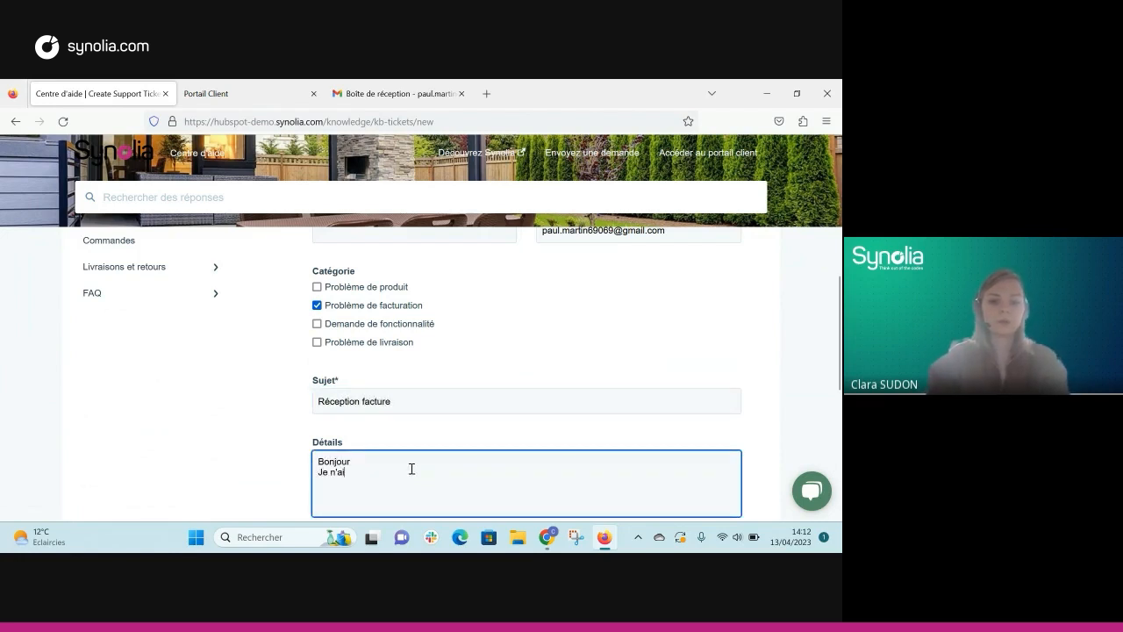
pyautogui.write(' pas reçu ma dernière facture')
pyautogui.press('Return')
pyautogui.write('Merci')
pyautogui.press('Return')
pyautogui.write('Cordiaemen')
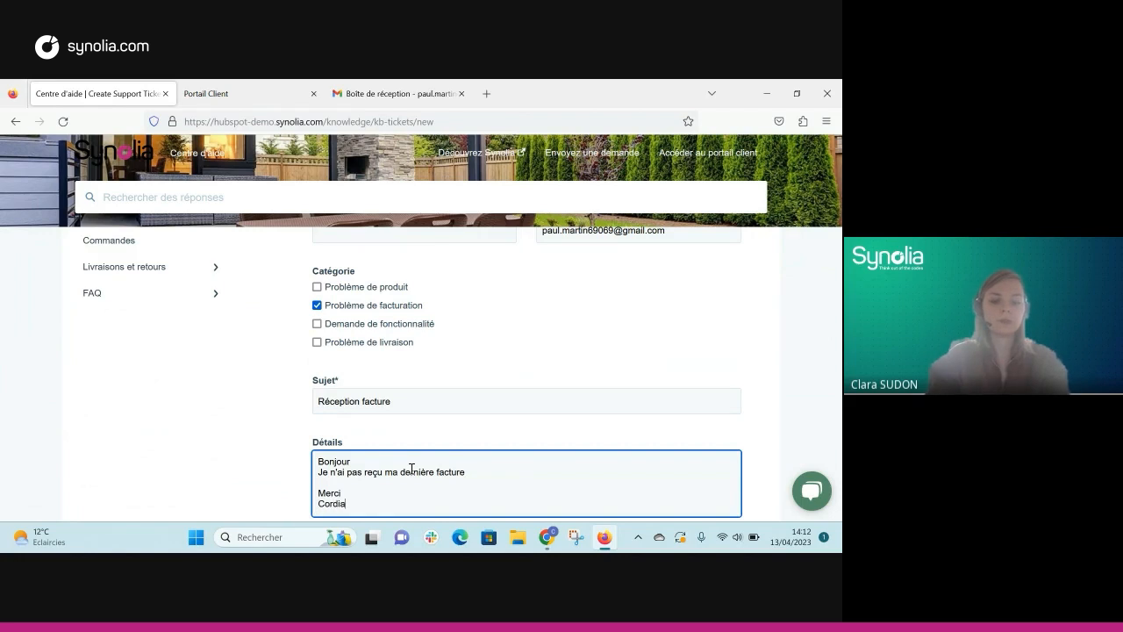
pyautogui.press('BackSpace')
pyautogui.press('BackSpace')
pyautogui.press('BackSpace')
pyautogui.press('BackSpace')
pyautogui.press('BackSpace')
pyautogui.write('alement,')
# Step: Tick the consent box to receive further communications
pyautogui.scroll(-2, 382, 412)
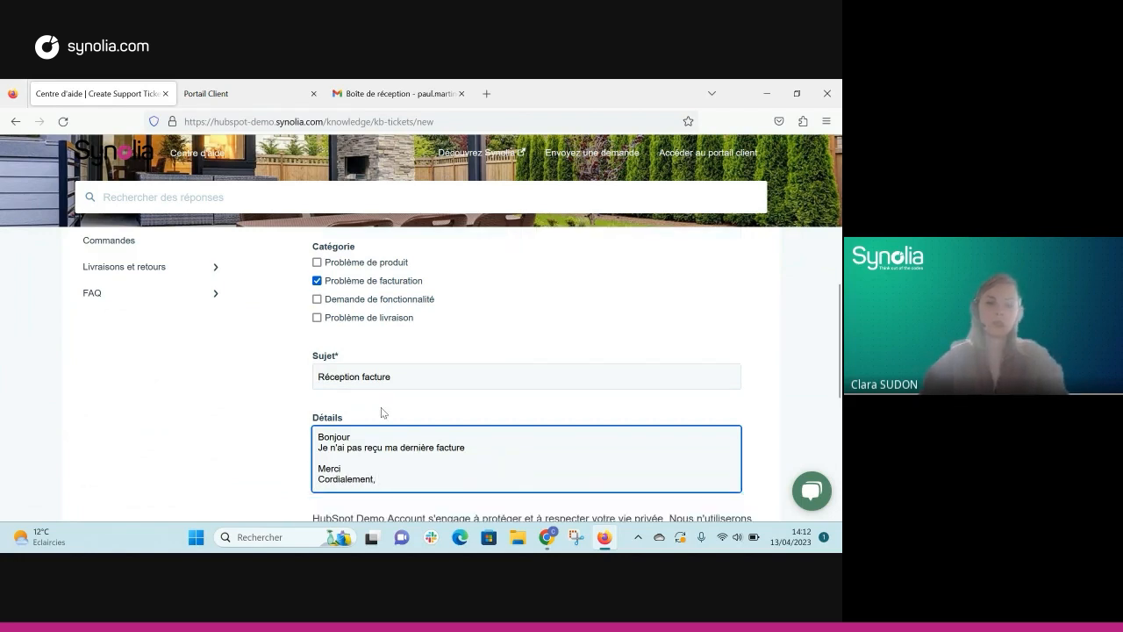
pyautogui.scroll(-1, 381, 411)
pyautogui.click(318, 412)
pyautogui.scroll(-2, 412, 390)
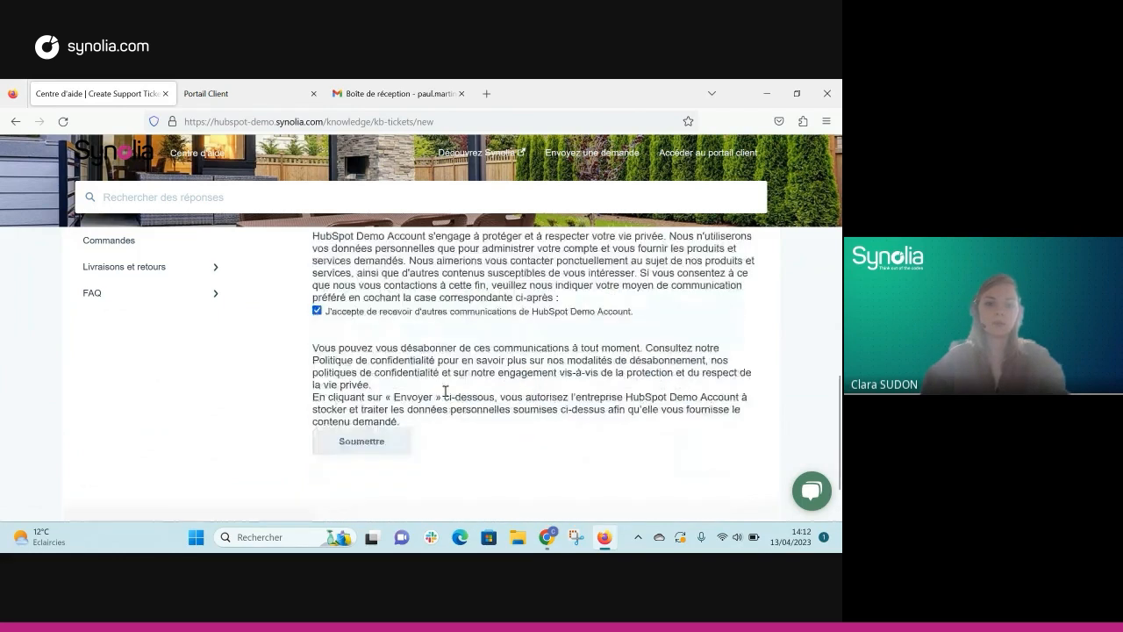
# Step: Submit the request, check the Gmail inbox, then view the Portail Client Tickets list
pyautogui.click(375, 373)
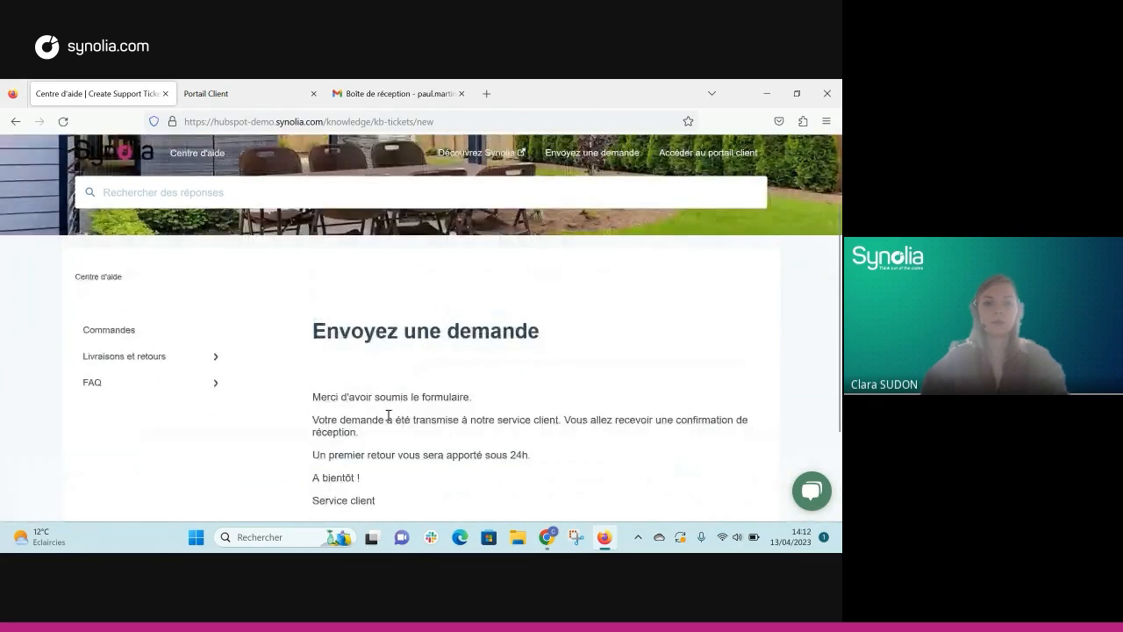
pyautogui.scroll(-1, 388, 416)
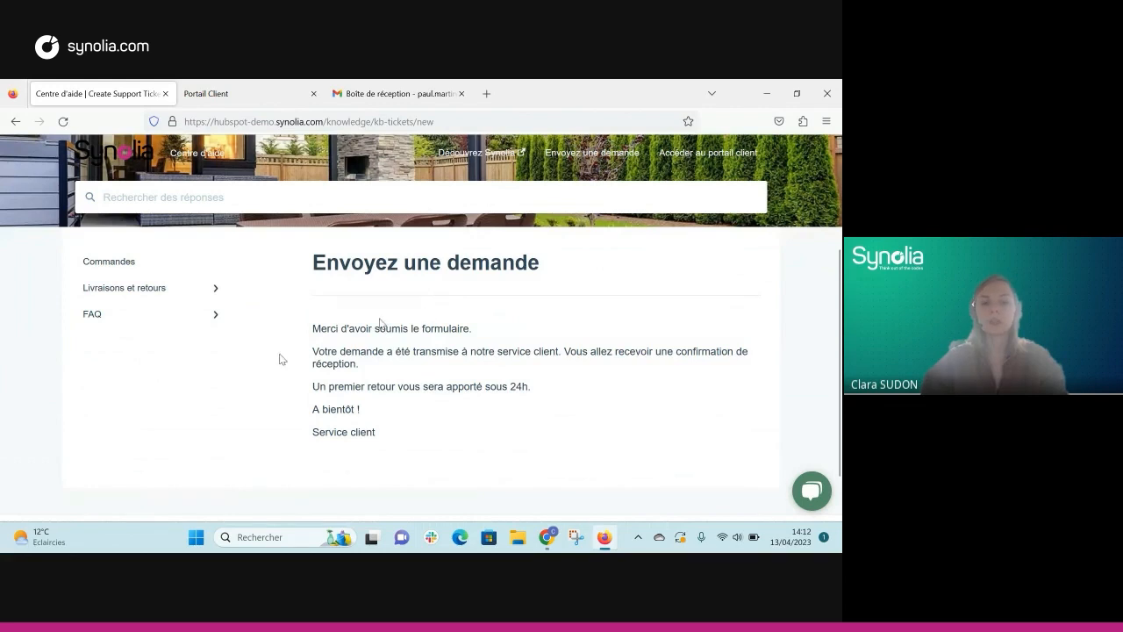
pyautogui.moveTo(563, 392); pyautogui.dragTo(313, 397)
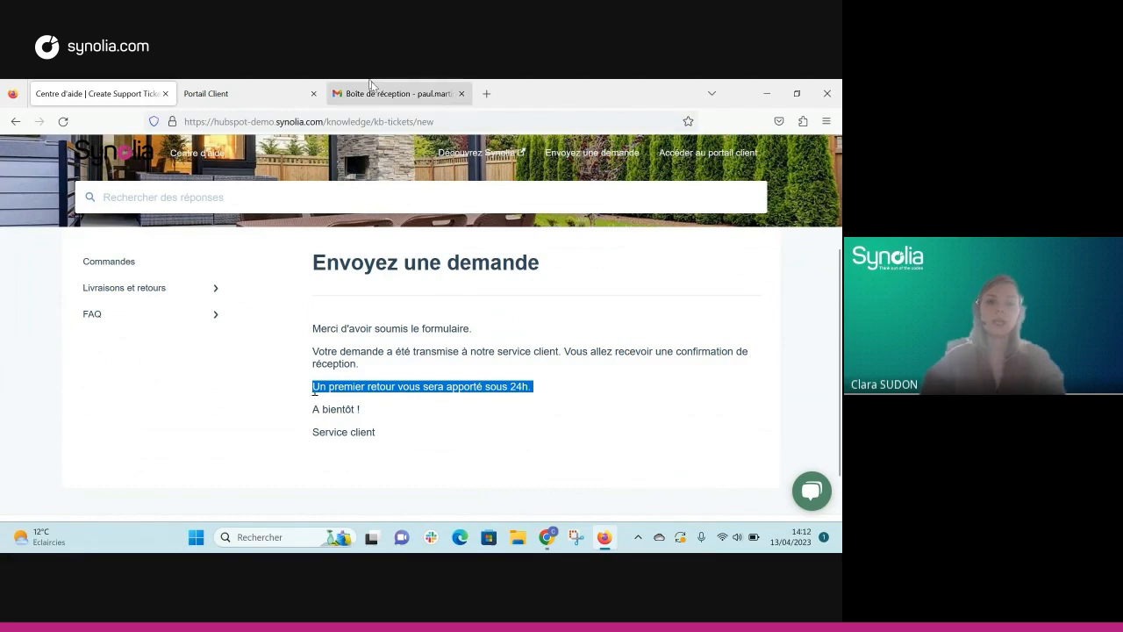
pyautogui.click(369, 103)
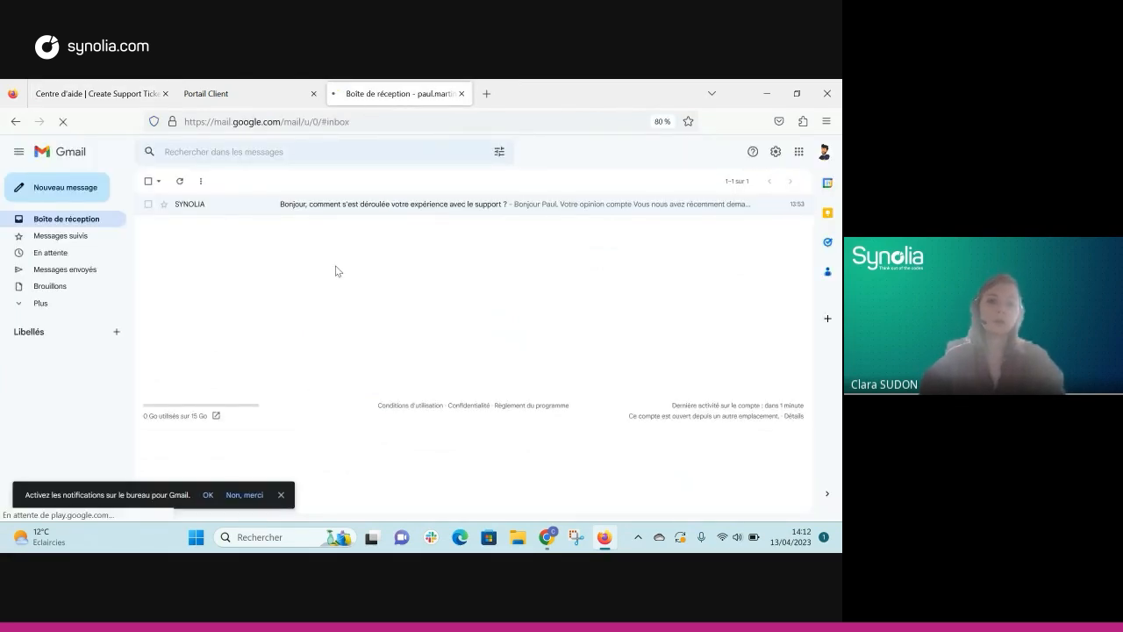
pyautogui.click(246, 98)
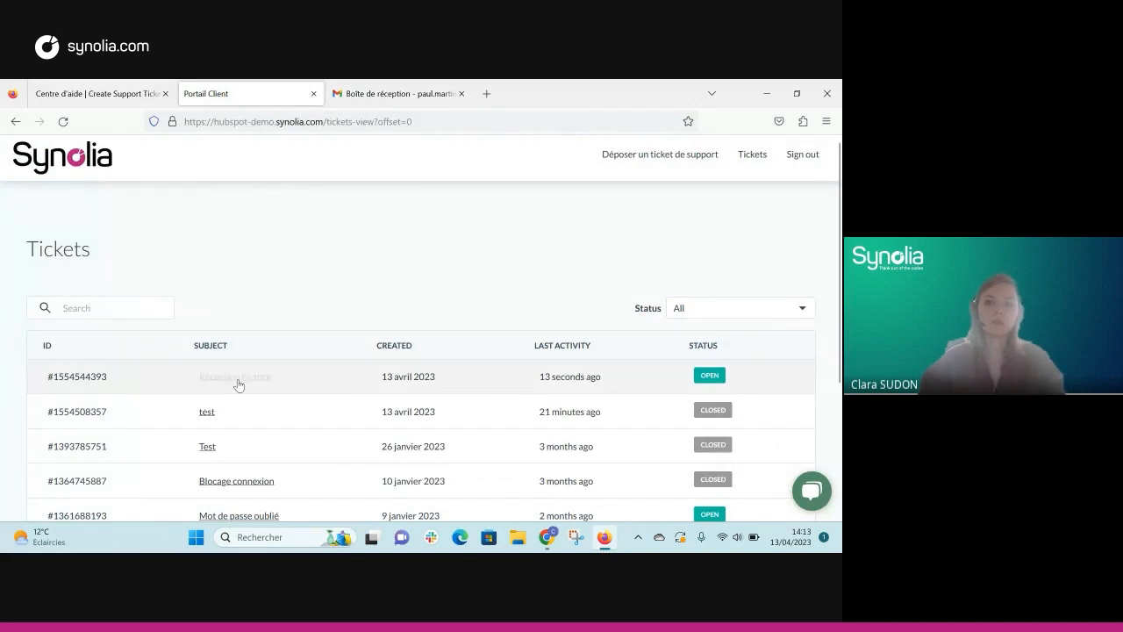
# Step: Open the Réception facture ticket from the Tickets table and scroll to its response box
pyautogui.scroll(-2, 422, 287)
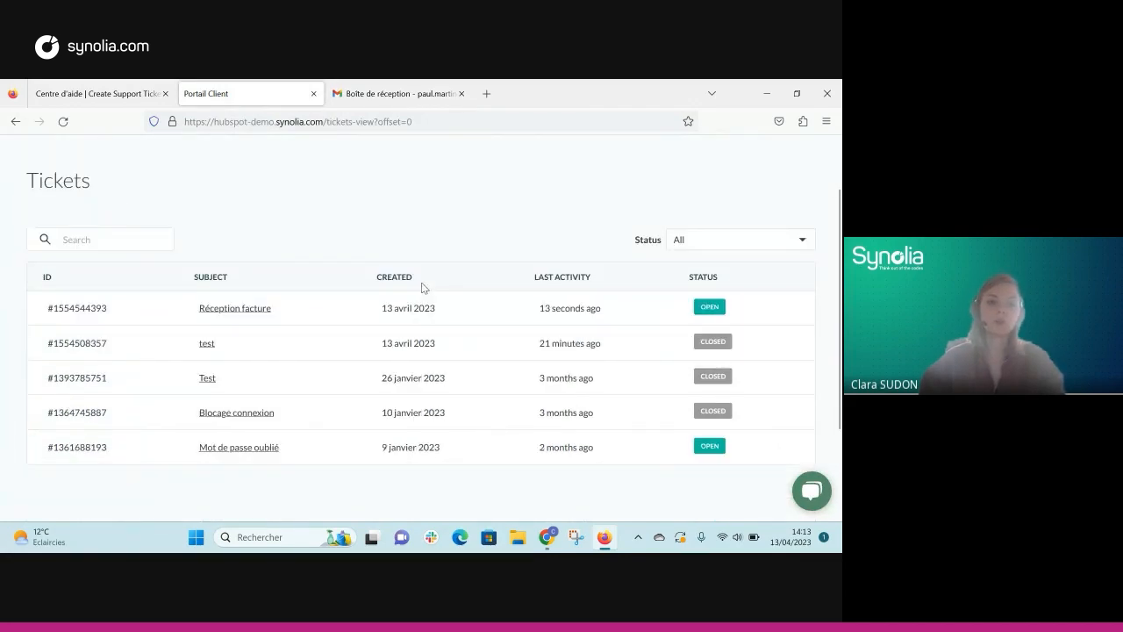
pyautogui.scroll(2, 408, 248)
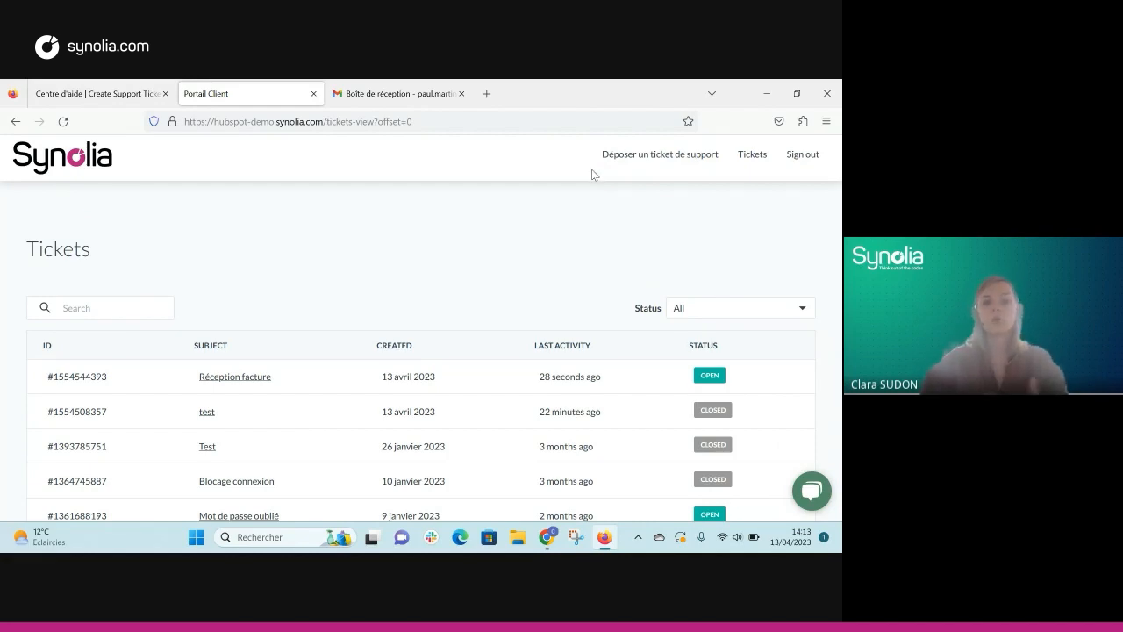
pyautogui.scroll(-2, 566, 258)
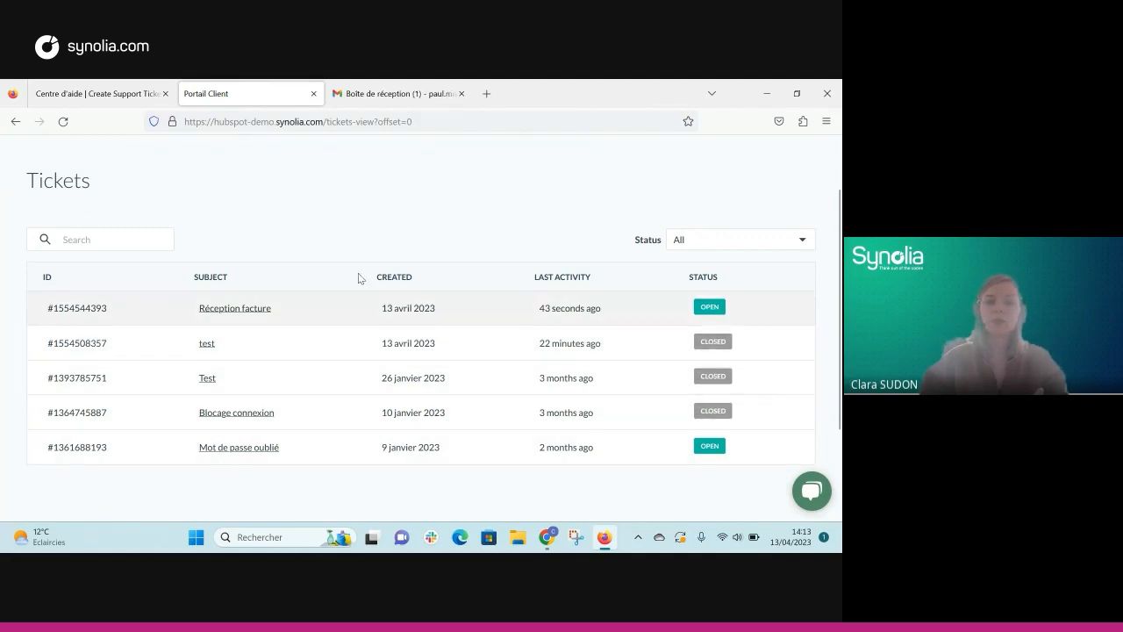
pyautogui.click(239, 309)
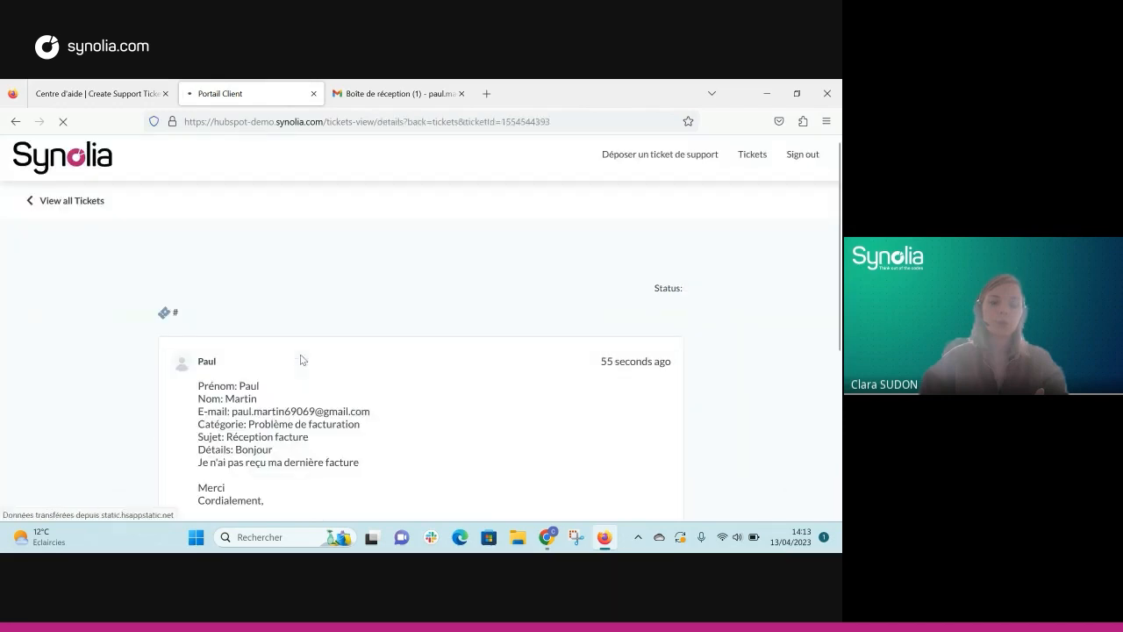
pyautogui.scroll(-3, 303, 314)
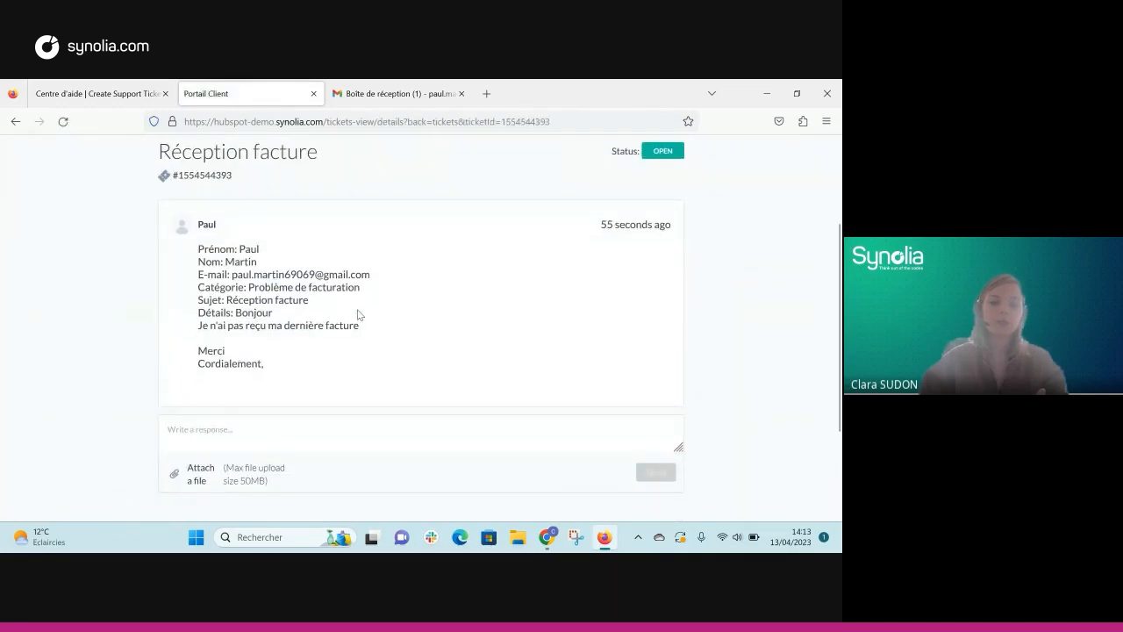
pyautogui.scroll(-2, 350, 334)
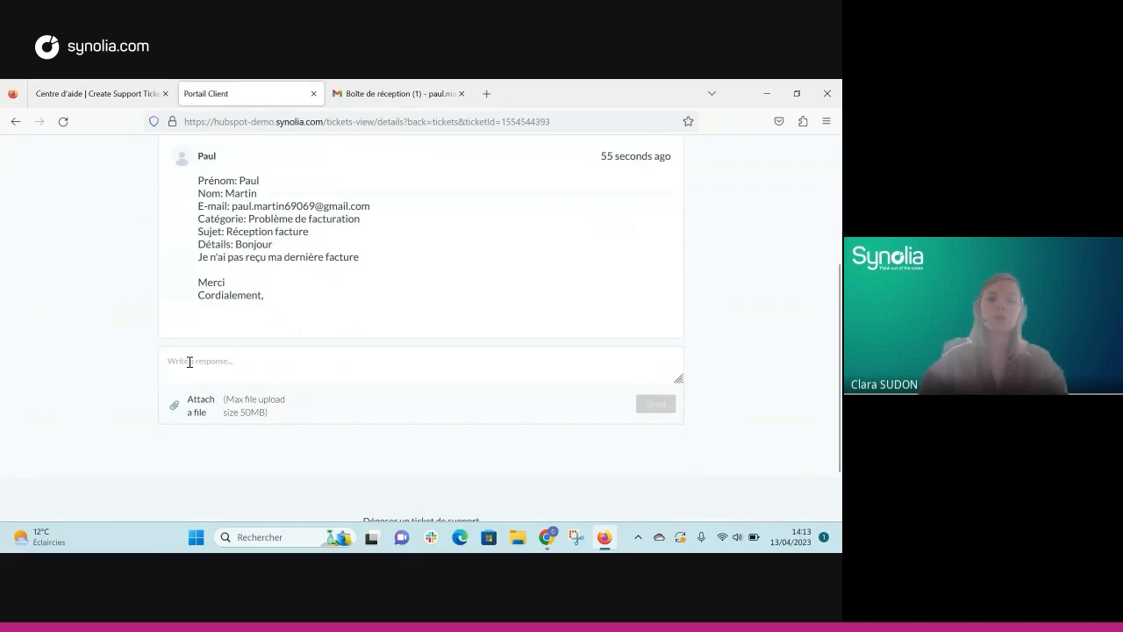
# Step: In Gmail, open the 'Your ticket Réception facture has been received' e-mail
pyautogui.click(386, 94)
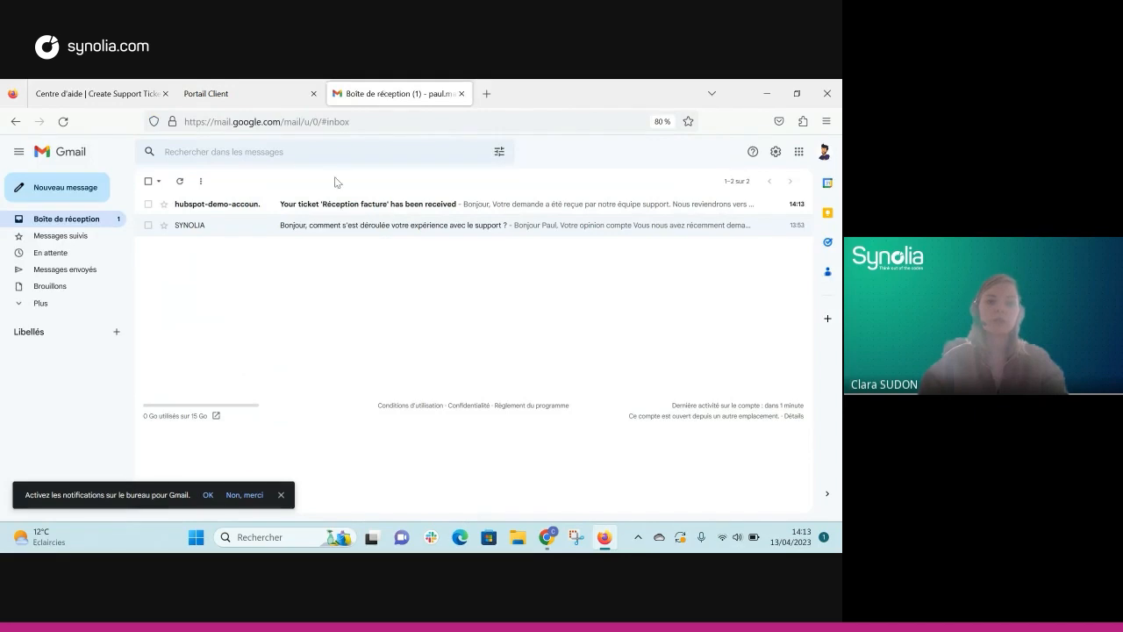
pyautogui.click(333, 206)
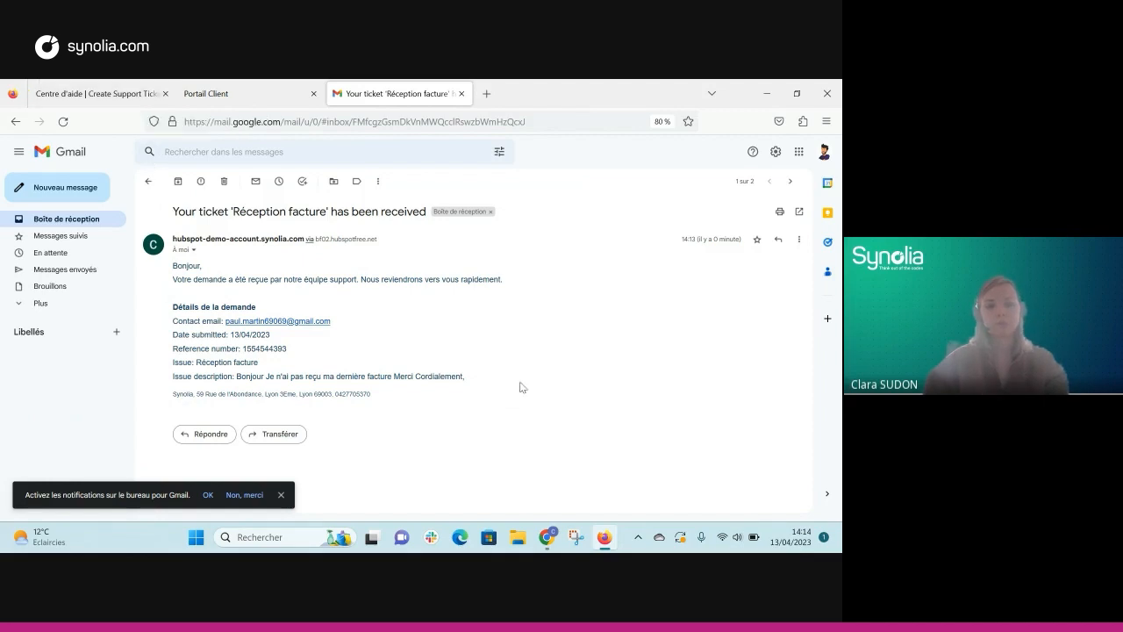
# Step: Switch to the HubSpot Inbox window and browse its unassigned conversations list
pyautogui.moveTo(547, 545)
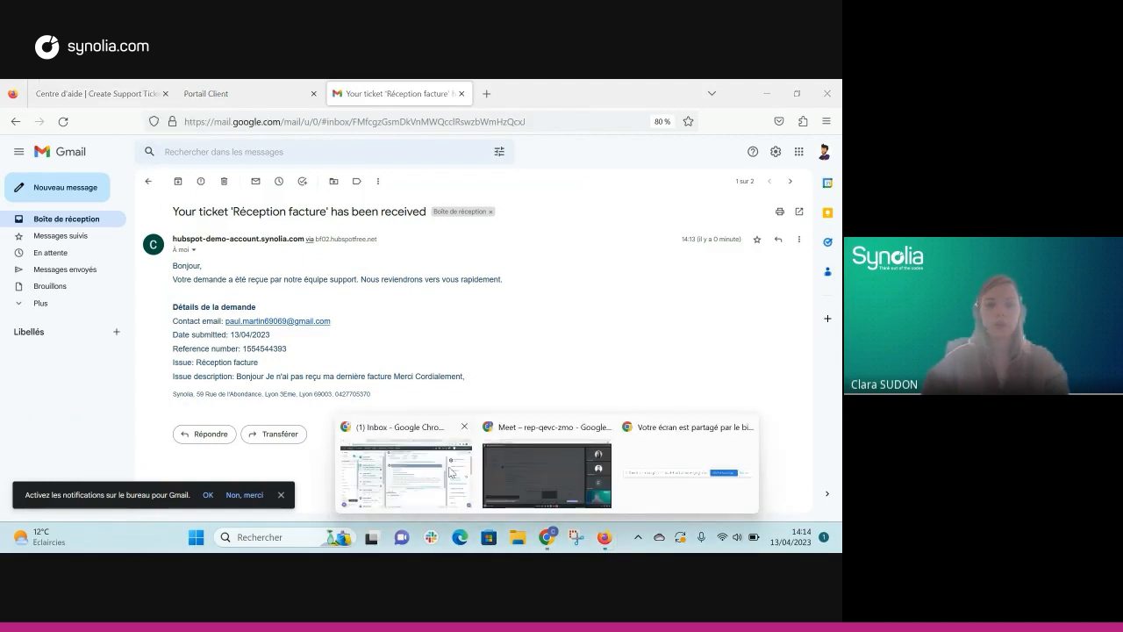
pyautogui.click(428, 447)
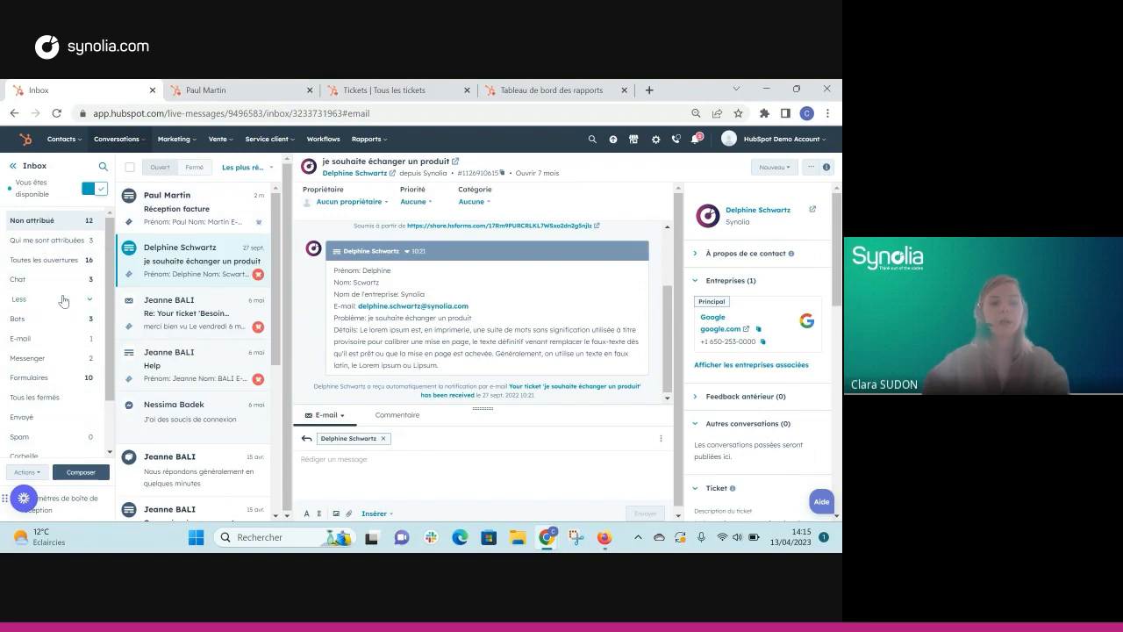
pyautogui.scroll(-1, 64, 301)
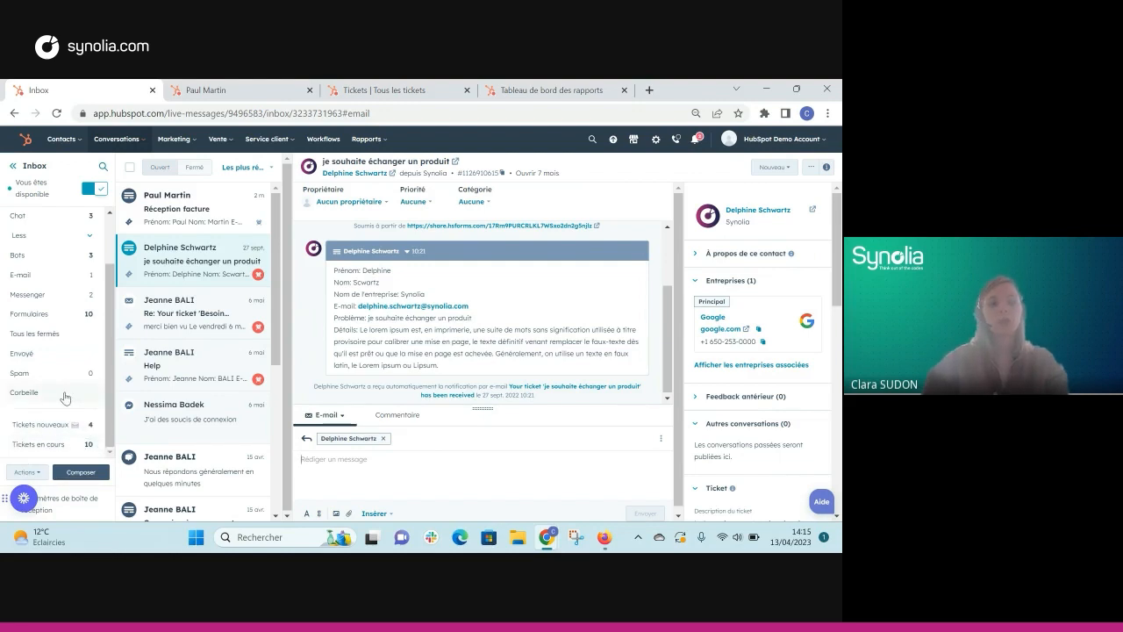
pyautogui.scroll(2, 64, 399)
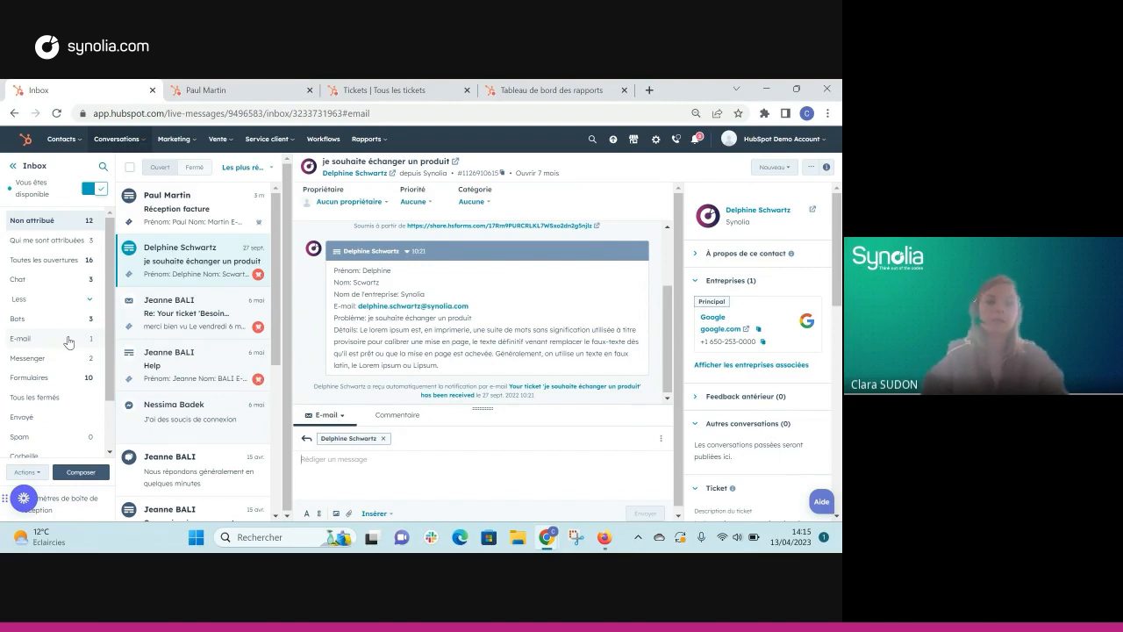
# Step: Open the Réception facture conversation and scroll up to its auto-created billing ticket
pyautogui.click(189, 214)
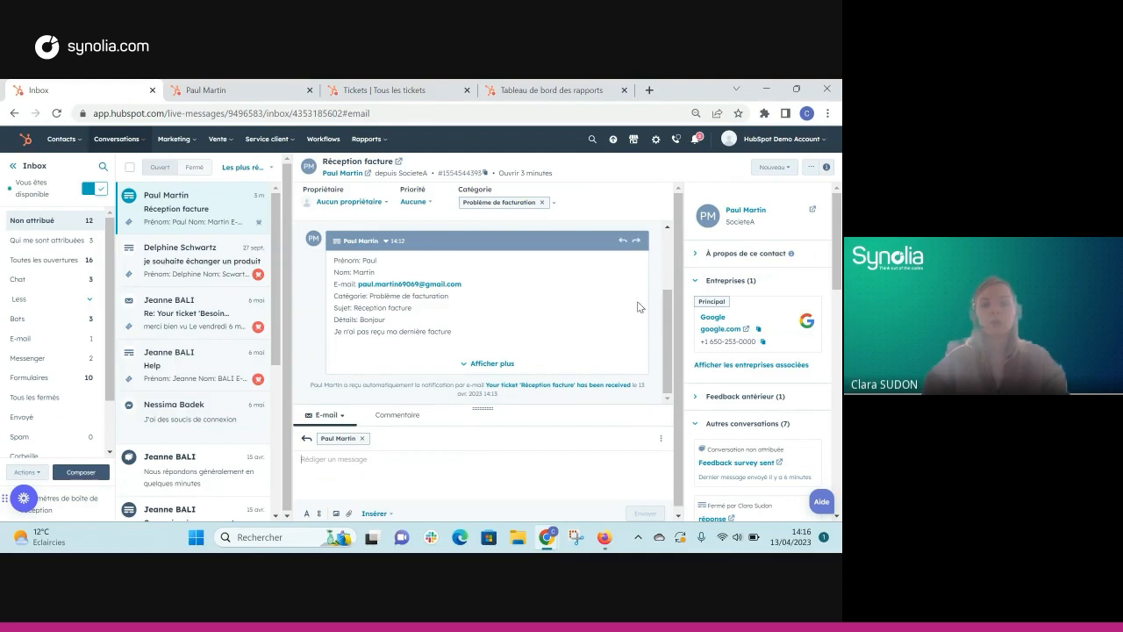
pyautogui.scroll(2, 640, 306)
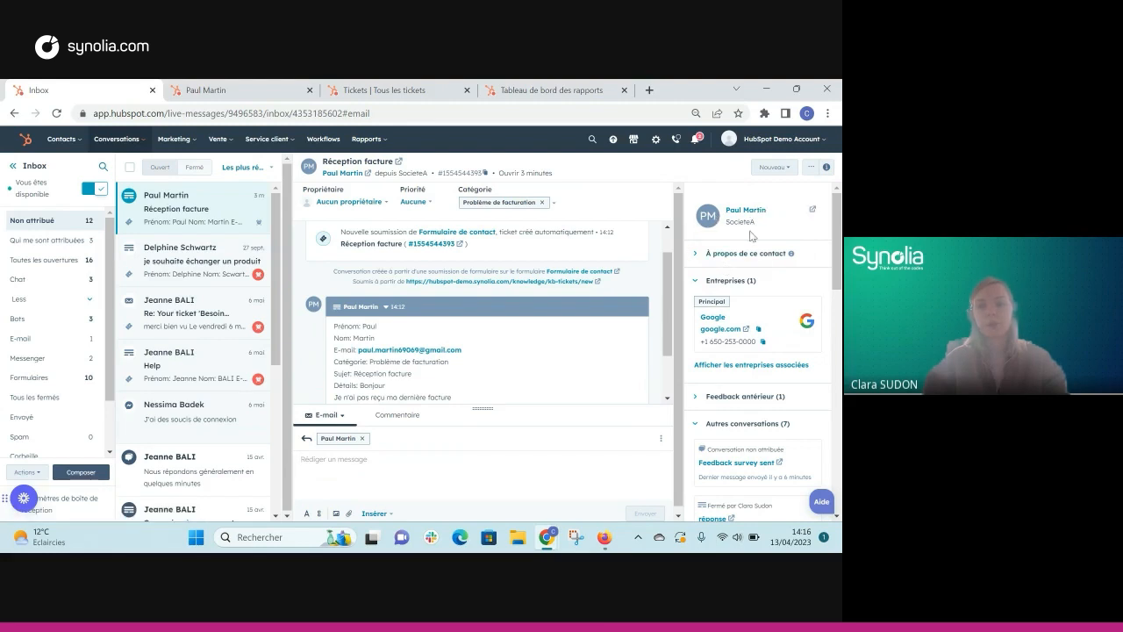
# Step: Open the customer's contact record and look through its Activités timeline
pyautogui.click(209, 93)
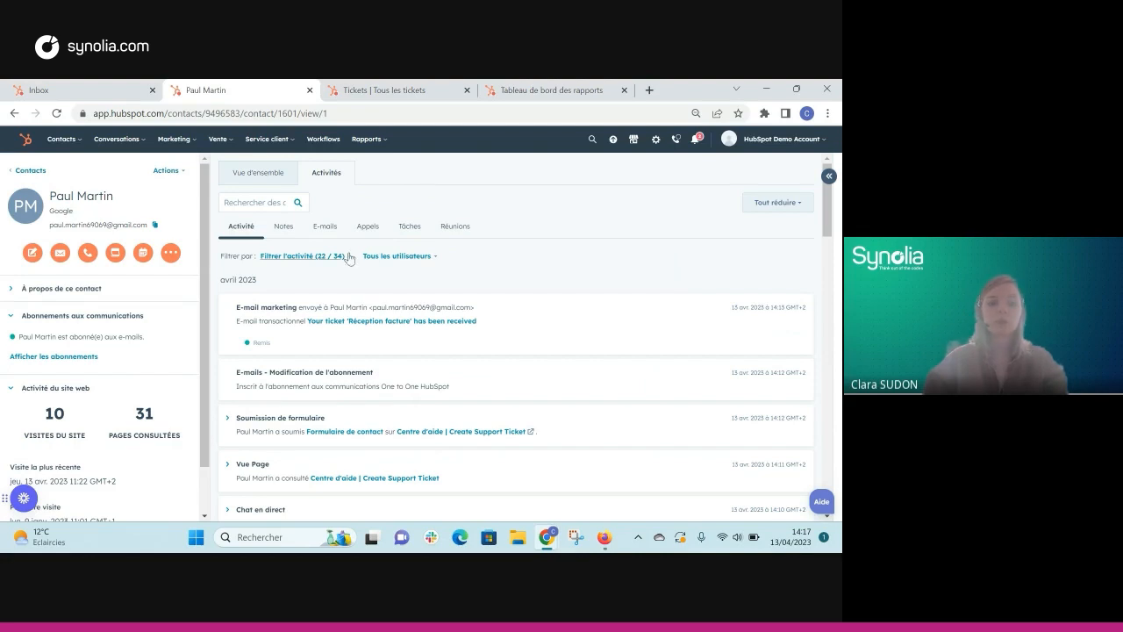
pyautogui.scroll(-1, 330, 358)
pyautogui.scroll(-4, 330, 360)
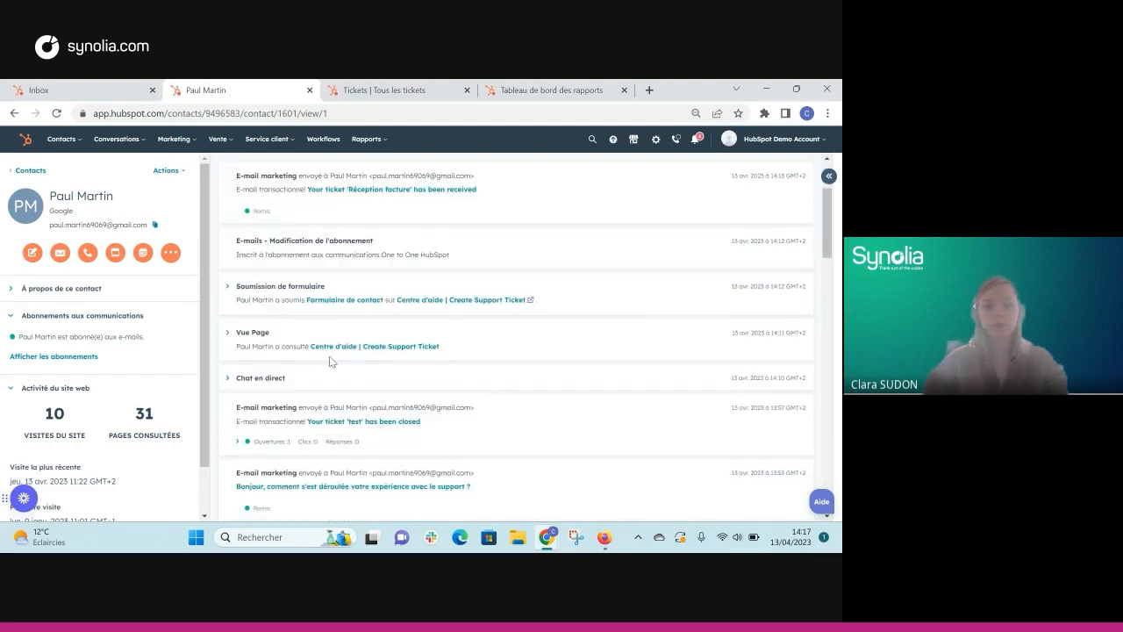
pyautogui.scroll(4, 239, 253)
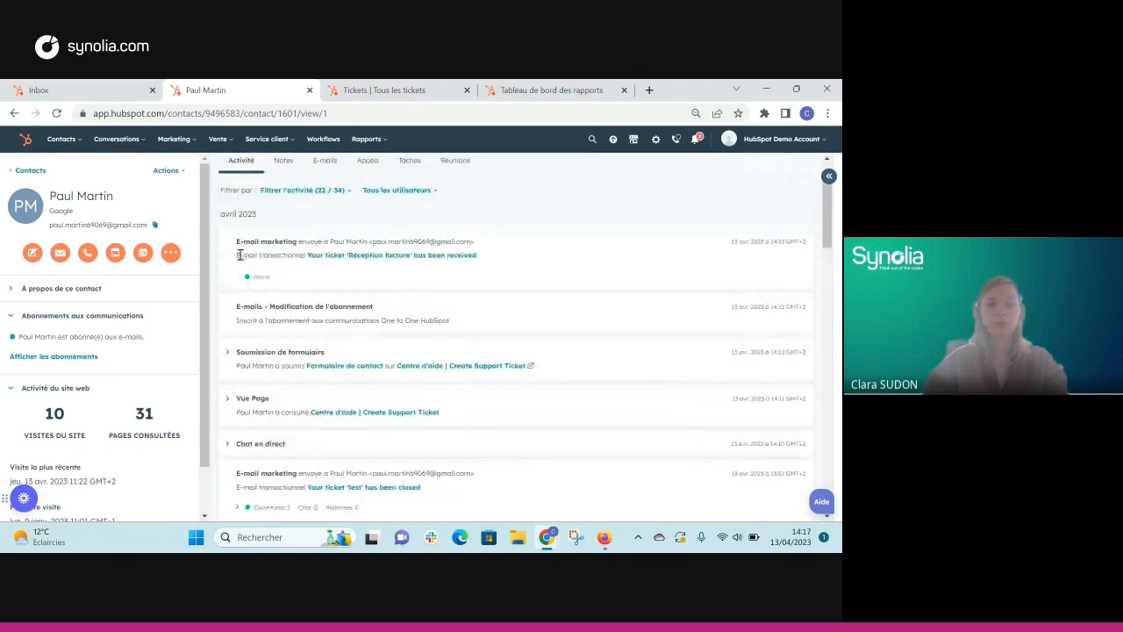
# Step: Expand the Chat en direct entry and scroll through its messages
pyautogui.click(232, 446)
pyautogui.scroll(-1, 231, 447)
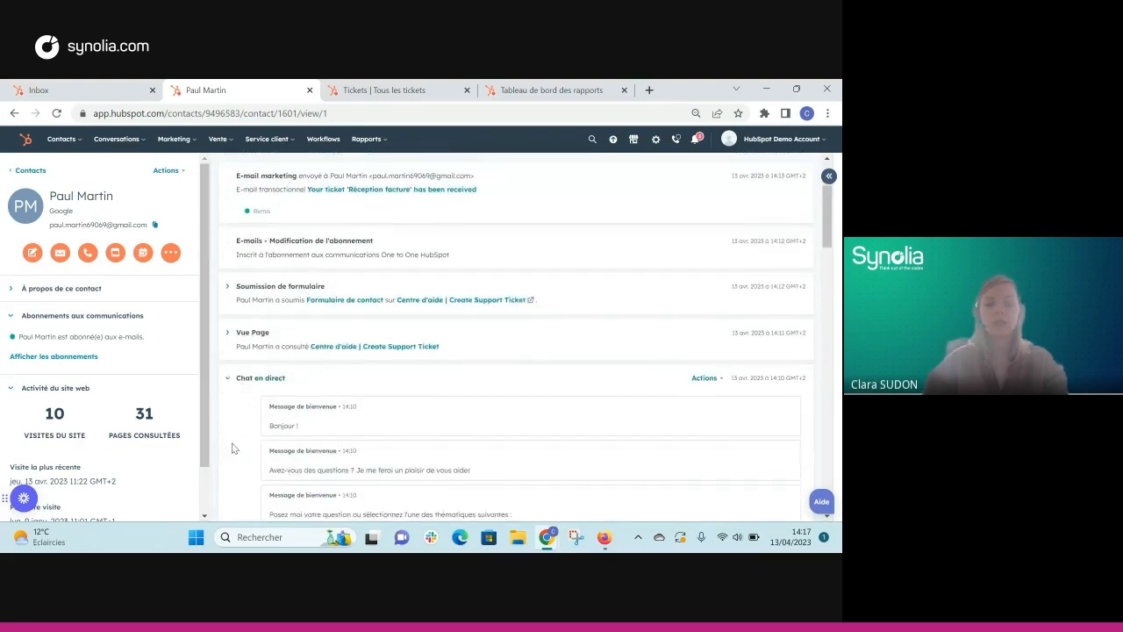
pyautogui.scroll(-1, 278, 379)
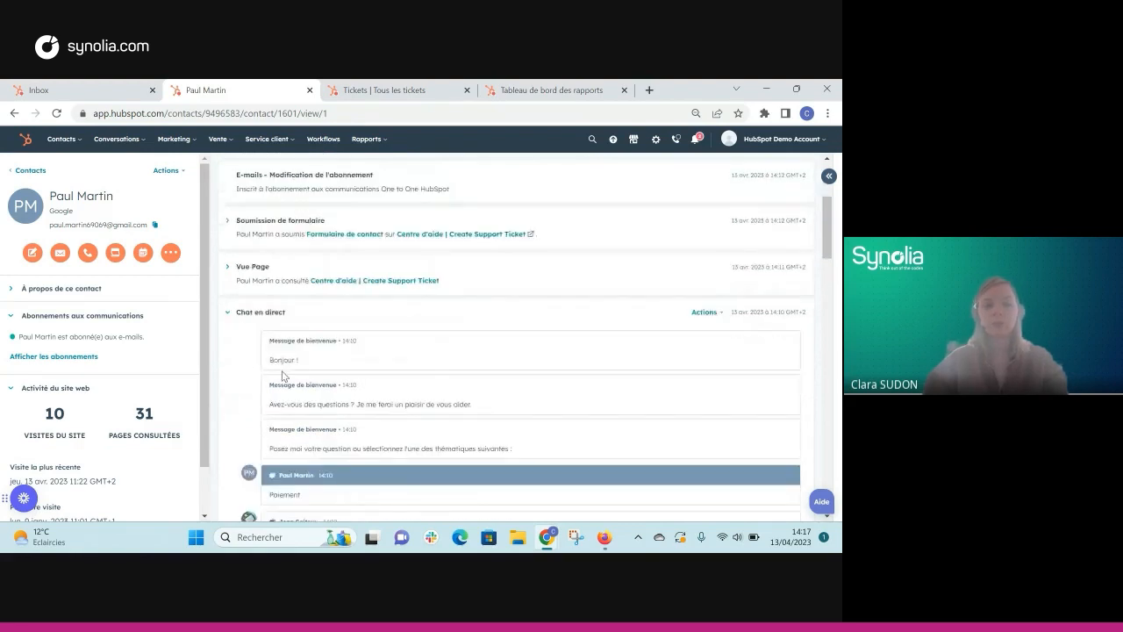
pyautogui.scroll(3, 278, 379)
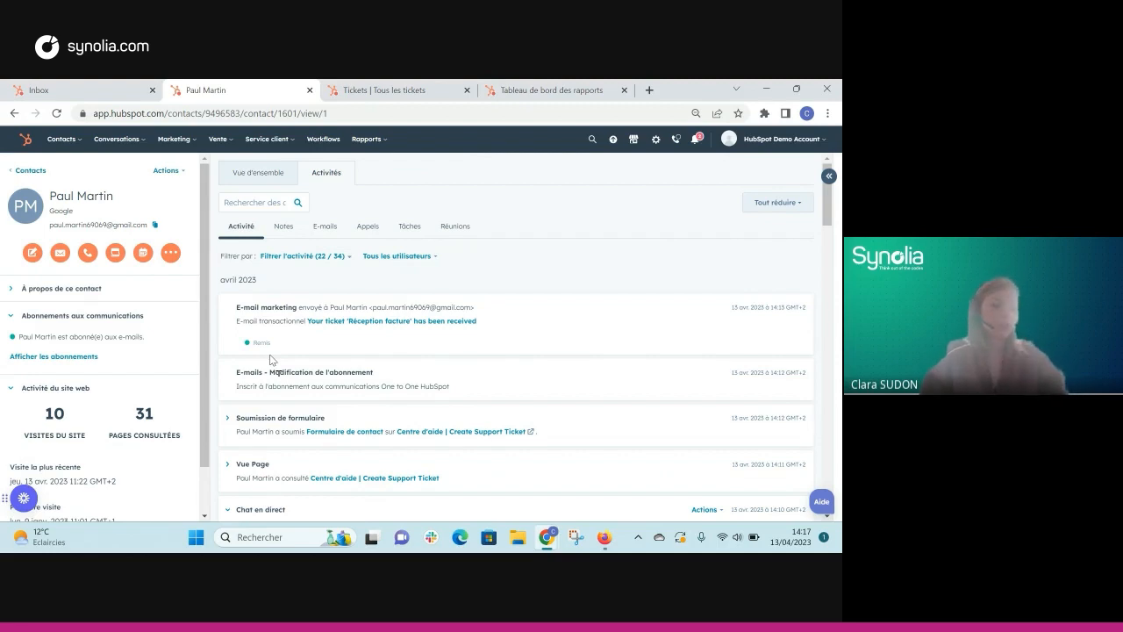
# Step: Return to the Inbox and scroll the Réception facture conversation back to its start
pyautogui.click(118, 94)
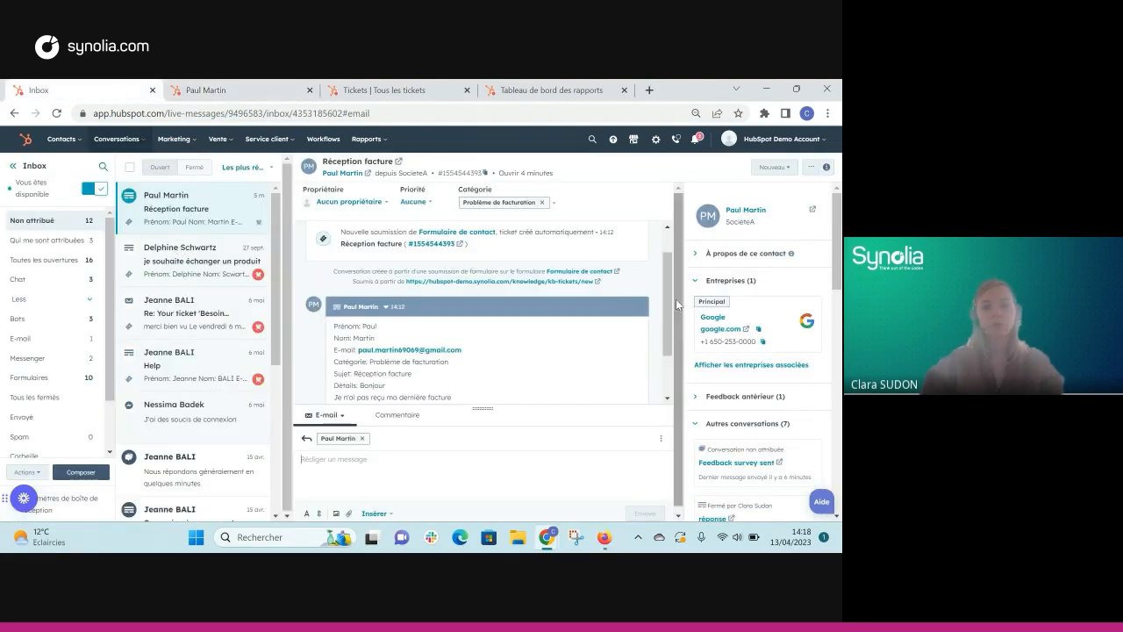
pyautogui.moveTo(670, 309); pyautogui.dragTo(669, 261)
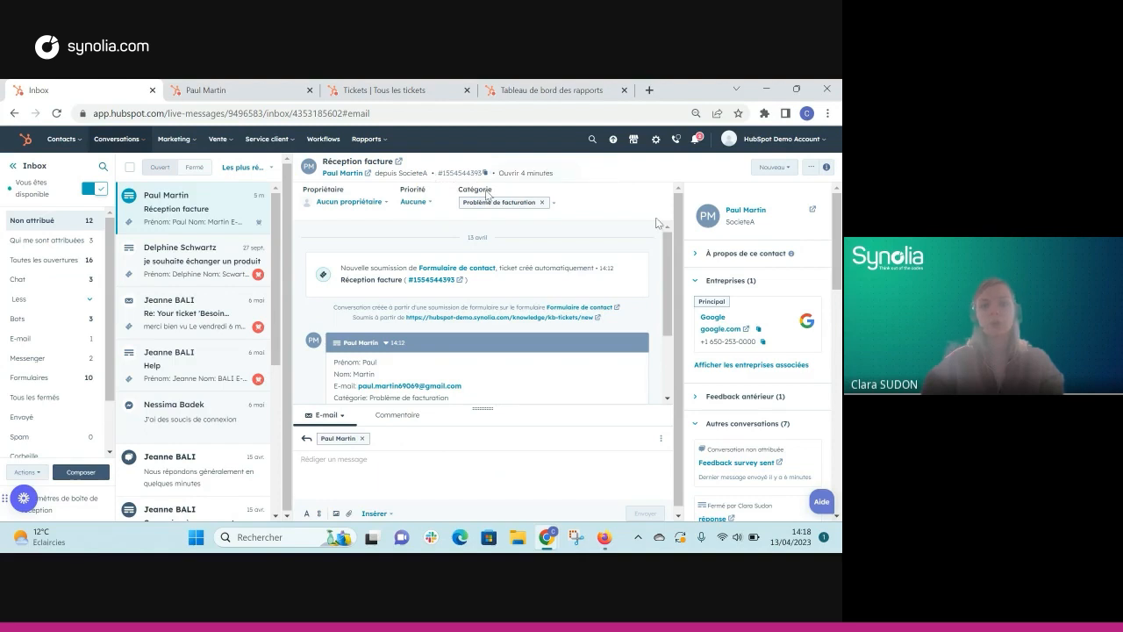
# Step: Make yourself owner of the Réception facture conversation with priority Moyen
pyautogui.click(347, 201)
pyautogui.click(355, 286)
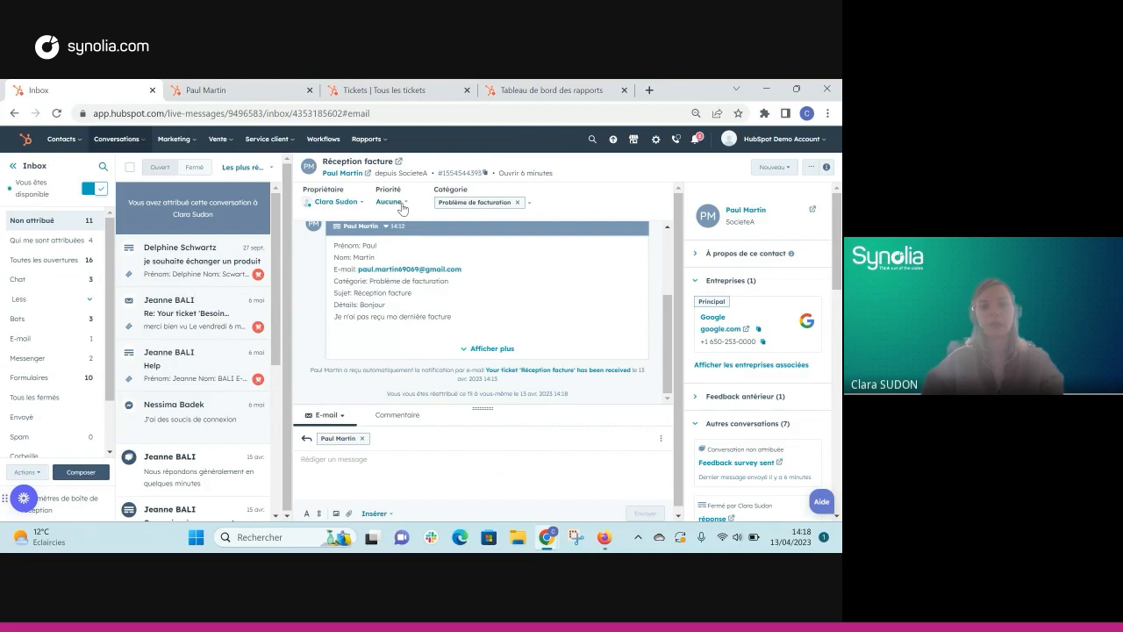
pyautogui.click(402, 204)
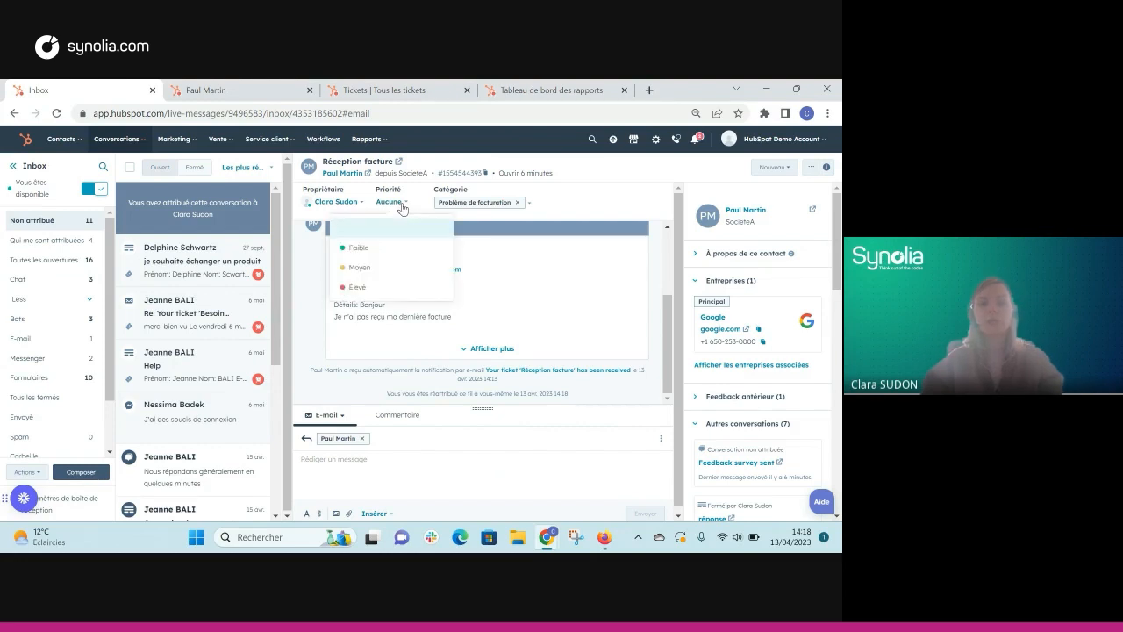
pyautogui.click(400, 277)
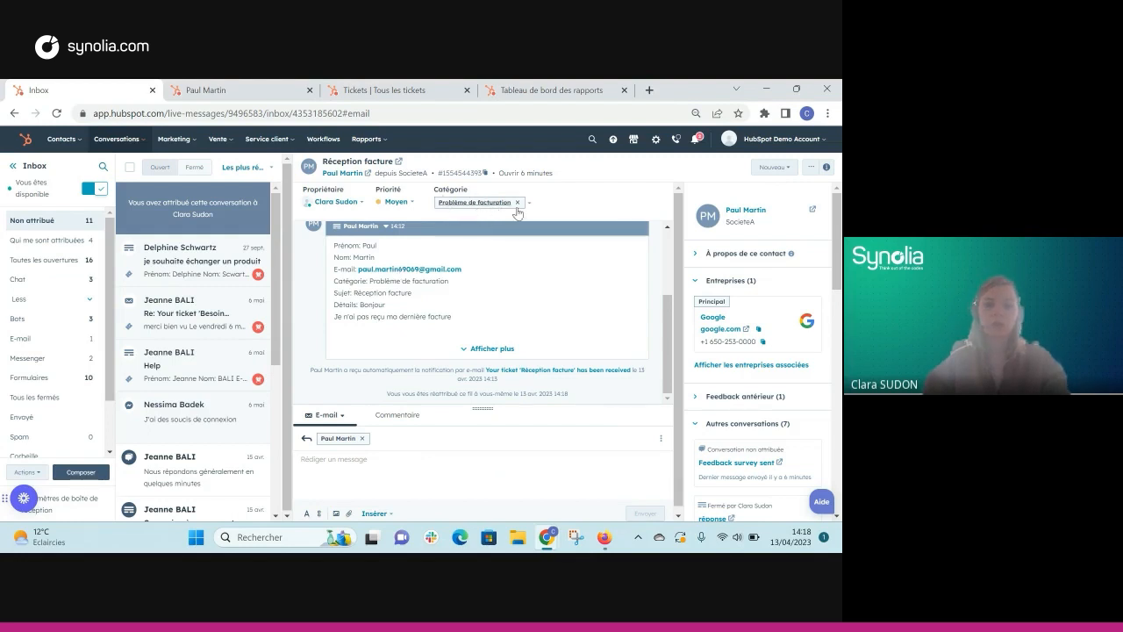
# Step: Expand the customer's full message, collapse Autres conversations, and reveal the 540,00 € transaction
pyautogui.scroll(1, 459, 311)
pyautogui.scroll(-1, 452, 314)
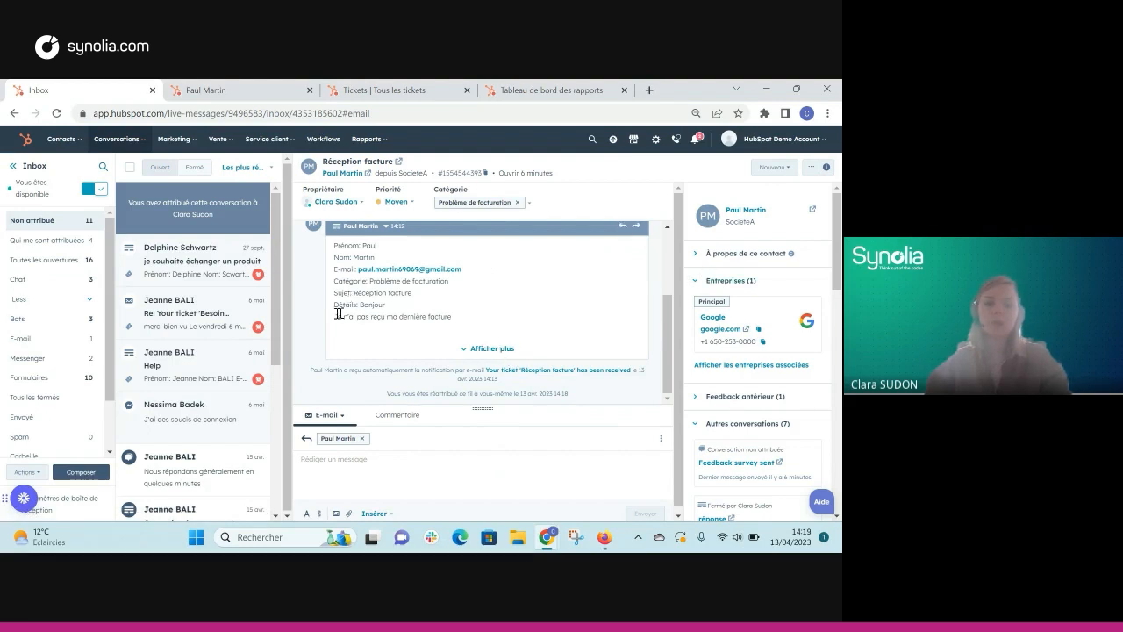
pyautogui.click(482, 349)
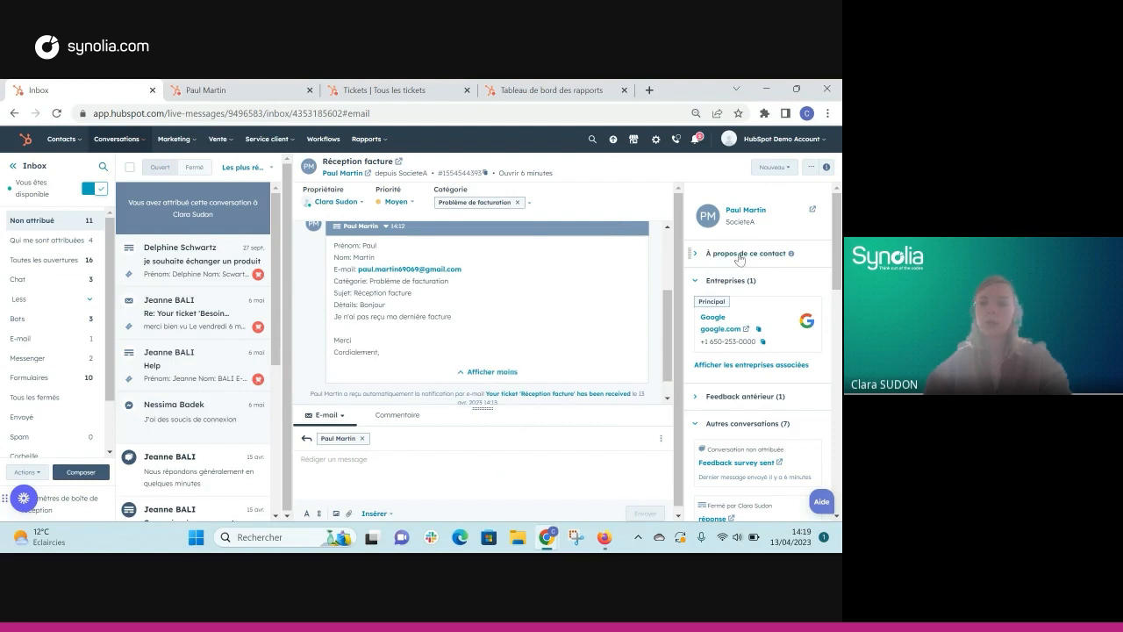
pyautogui.scroll(-3, 739, 259)
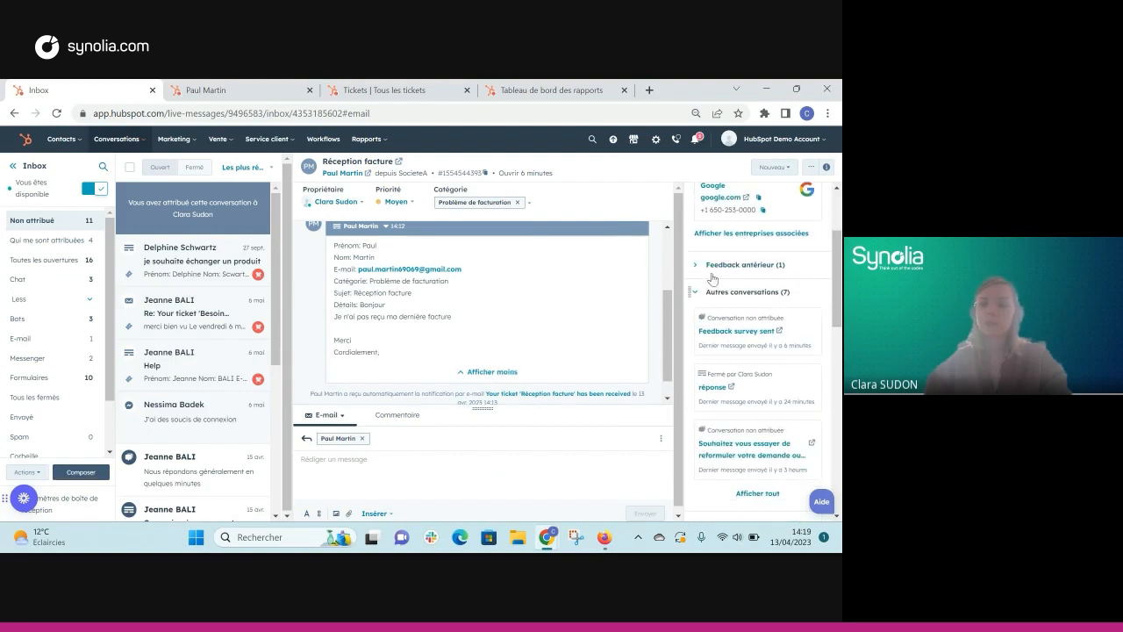
pyautogui.click(700, 289)
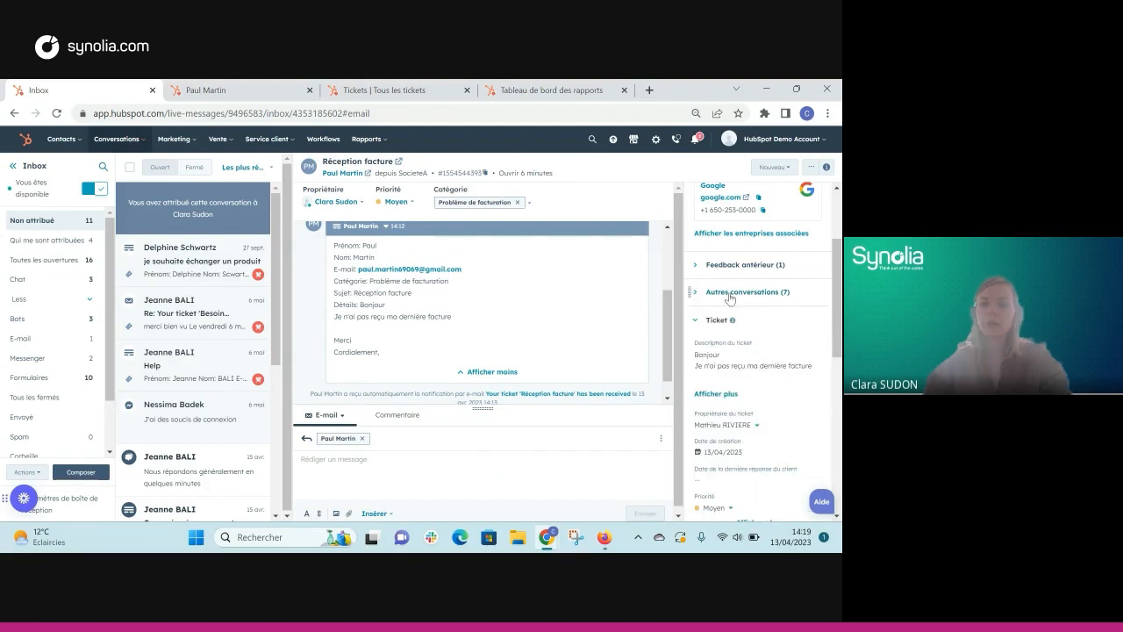
pyautogui.scroll(-2, 728, 299)
pyautogui.scroll(-4, 731, 278)
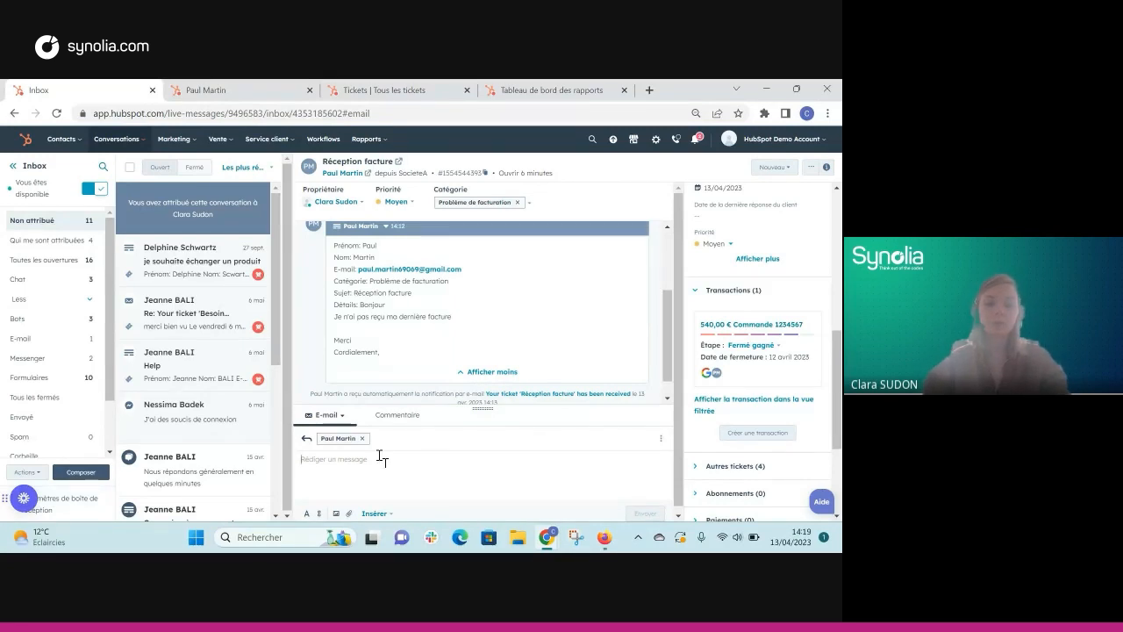
# Step: Put the reply composer in Commentaire mode for a team-only note, keeping the channel unchanged
pyautogui.click(341, 419)
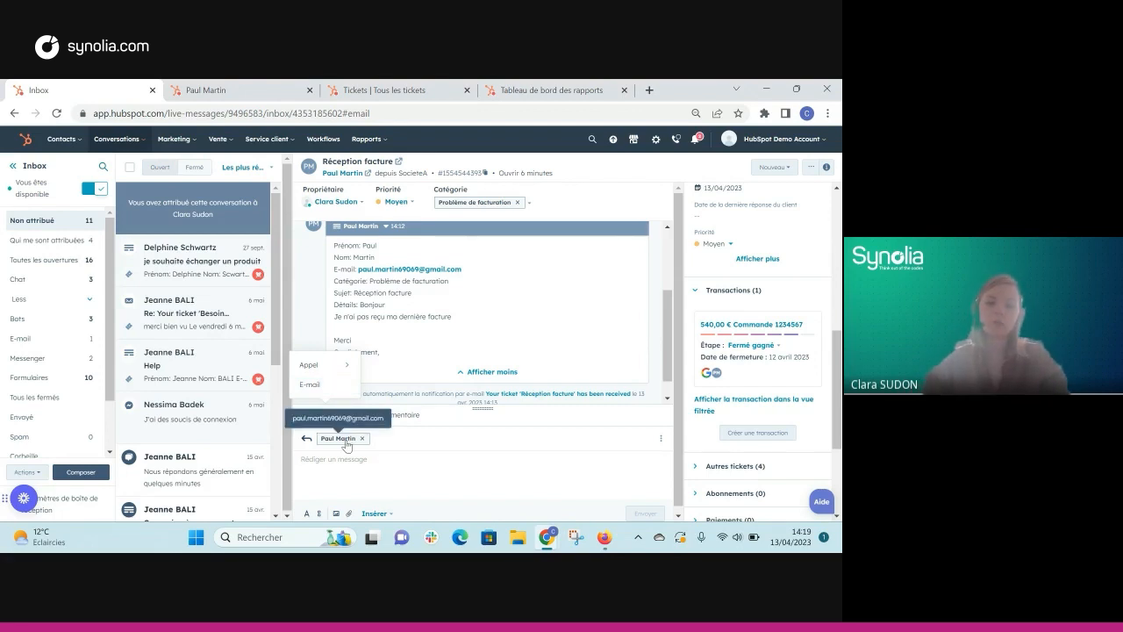
pyautogui.click(339, 475)
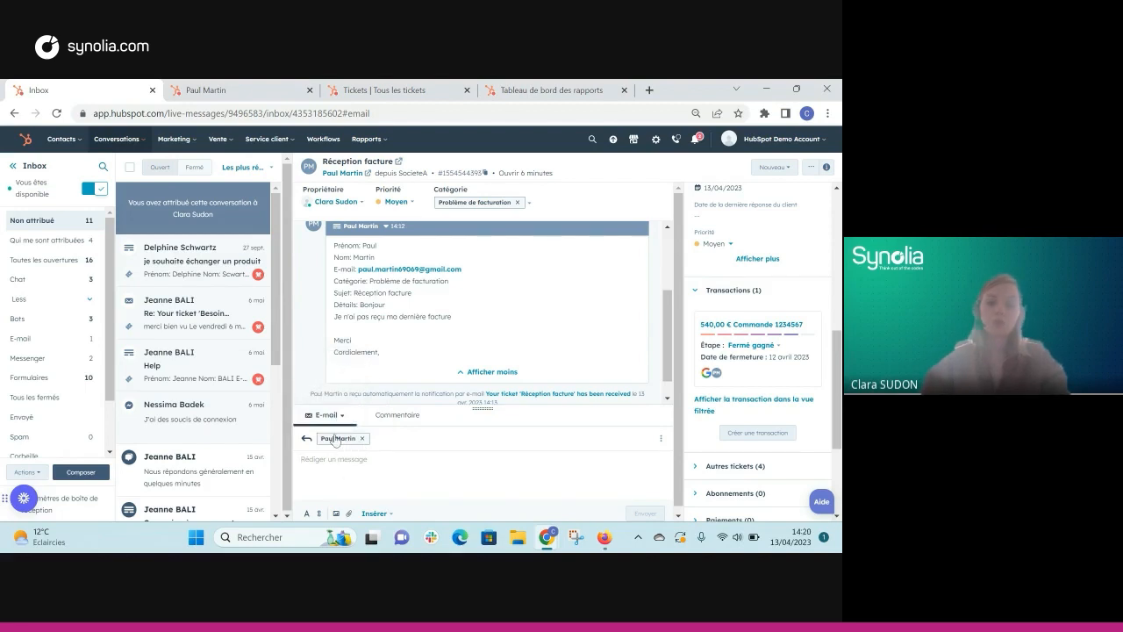
pyautogui.click(420, 423)
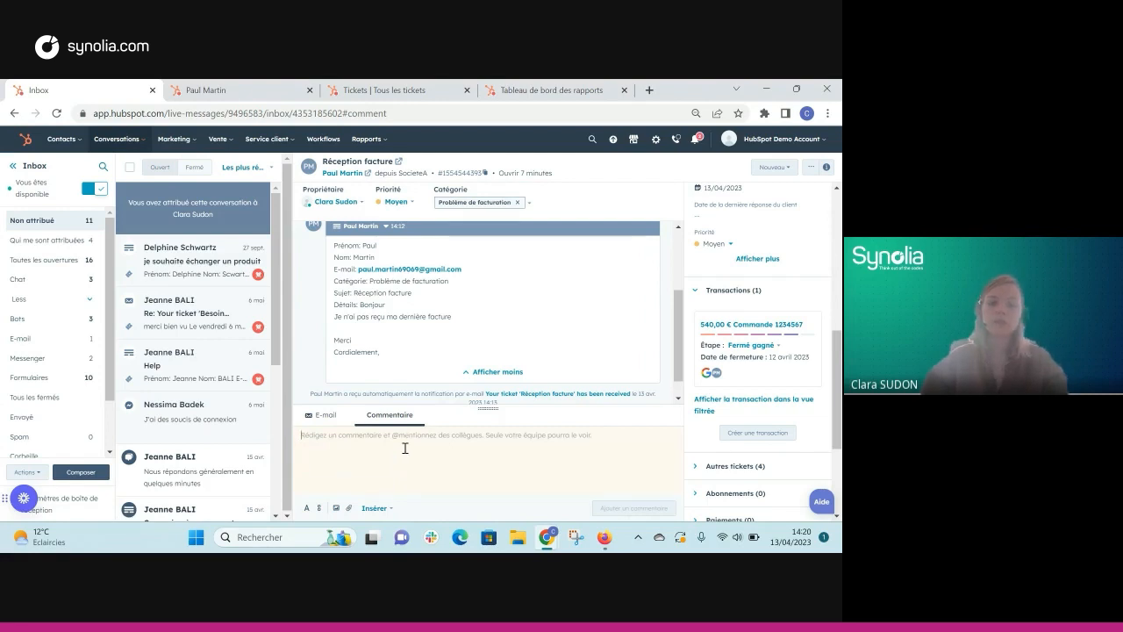
# Step: Post an internal comment mentioning the colleague: 'peux tu m'envoyer la facture stp'
pyautogui.write('@')
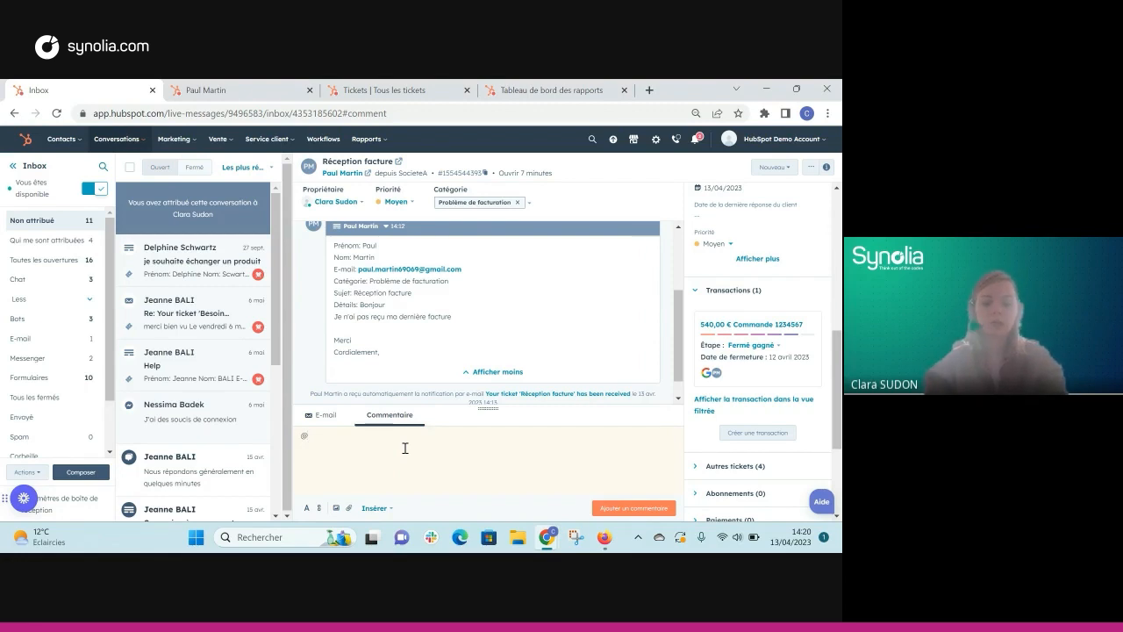
pyautogui.write('adi')
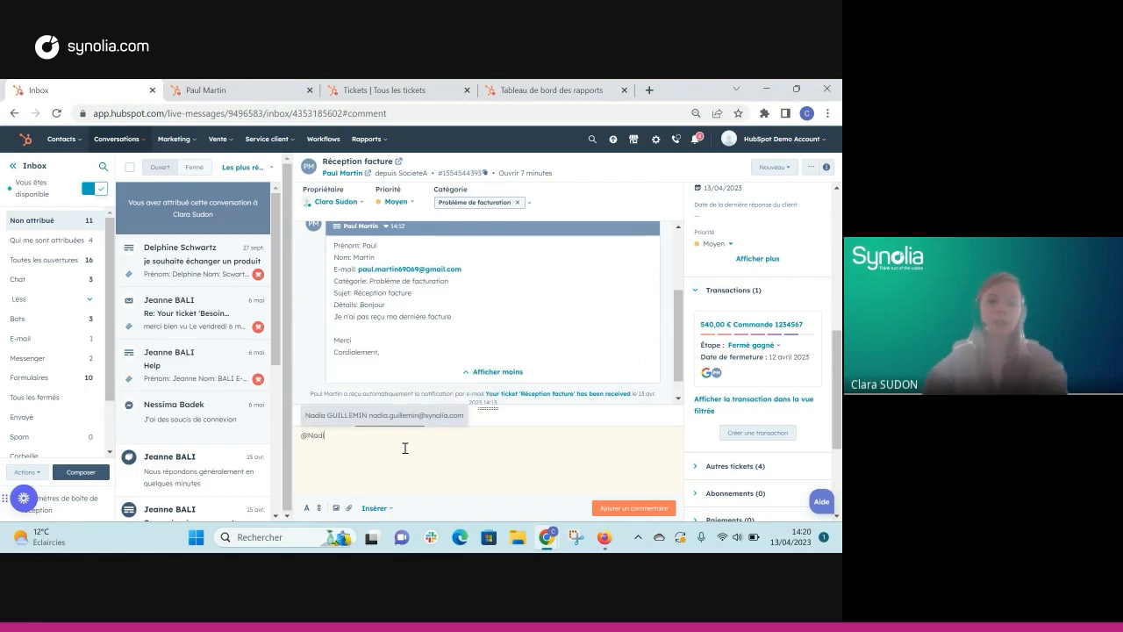
pyautogui.click(408, 414)
pyautogui.write("peux tu m'envoyer la facture stp")
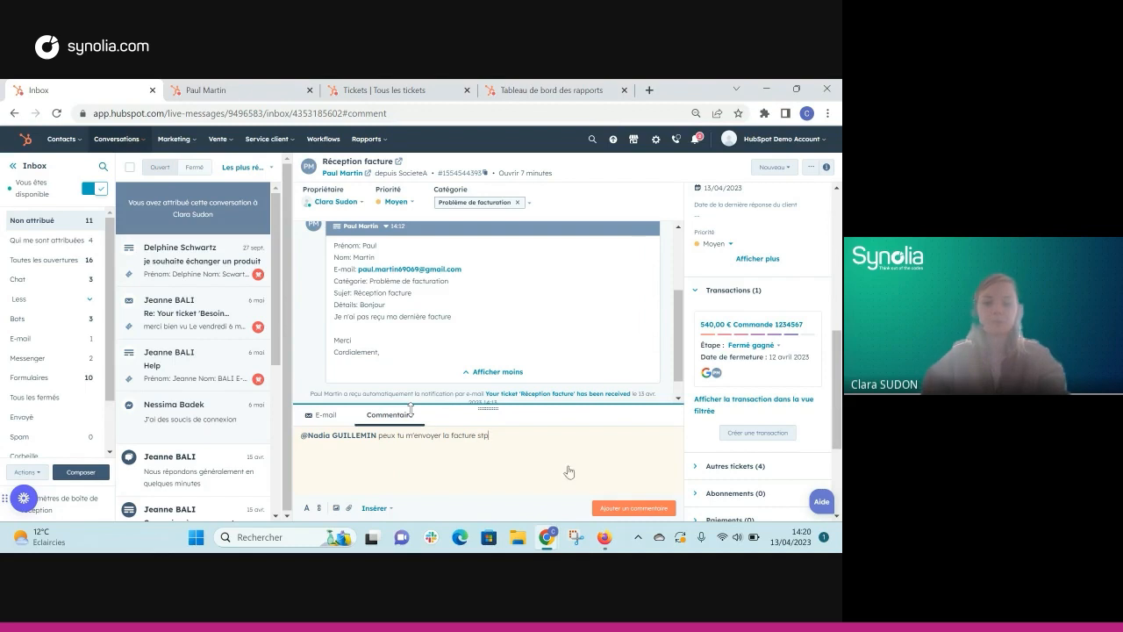
pyautogui.click(651, 511)
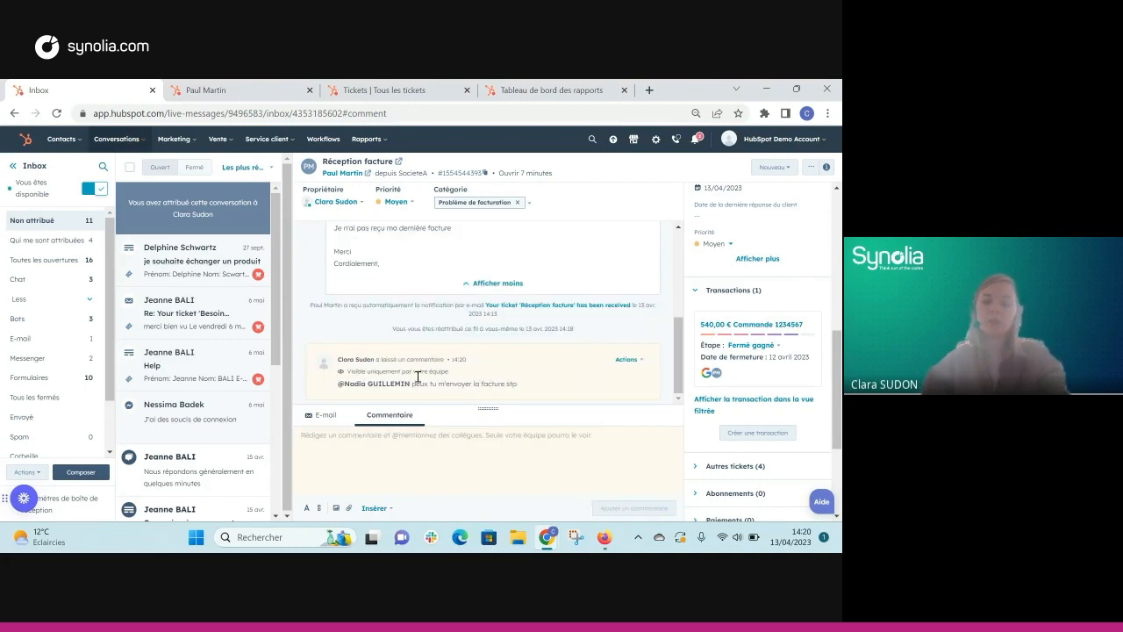
pyautogui.moveTo(433, 372); pyautogui.dragTo(359, 371)
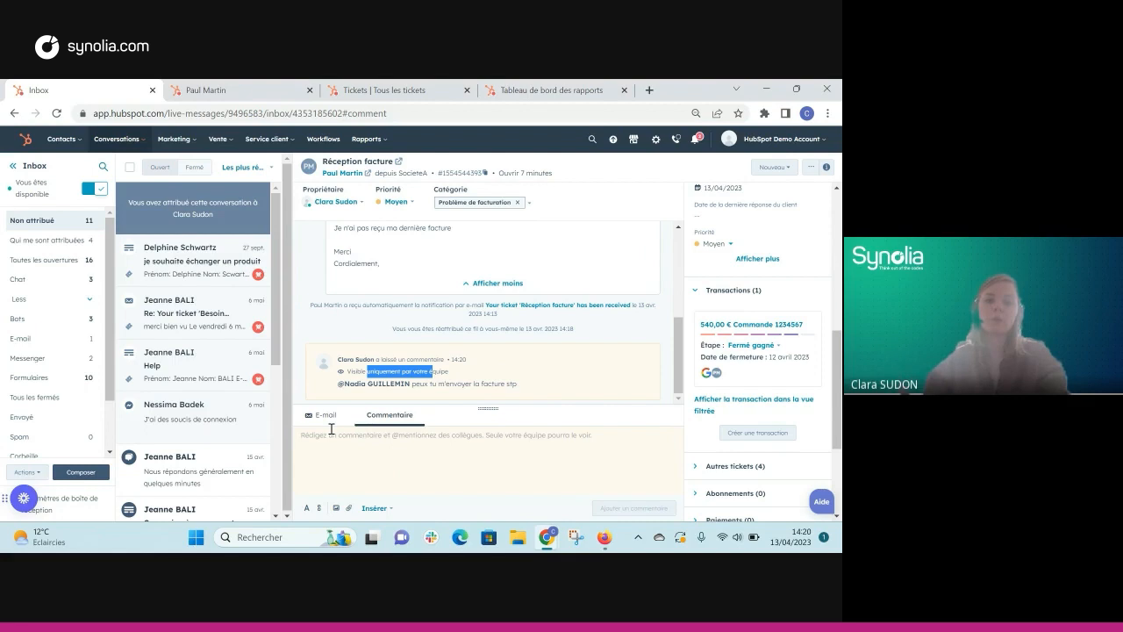
# Step: Leave the ticket status at Nouveau and return the composer to E-mail mode
pyautogui.click(763, 168)
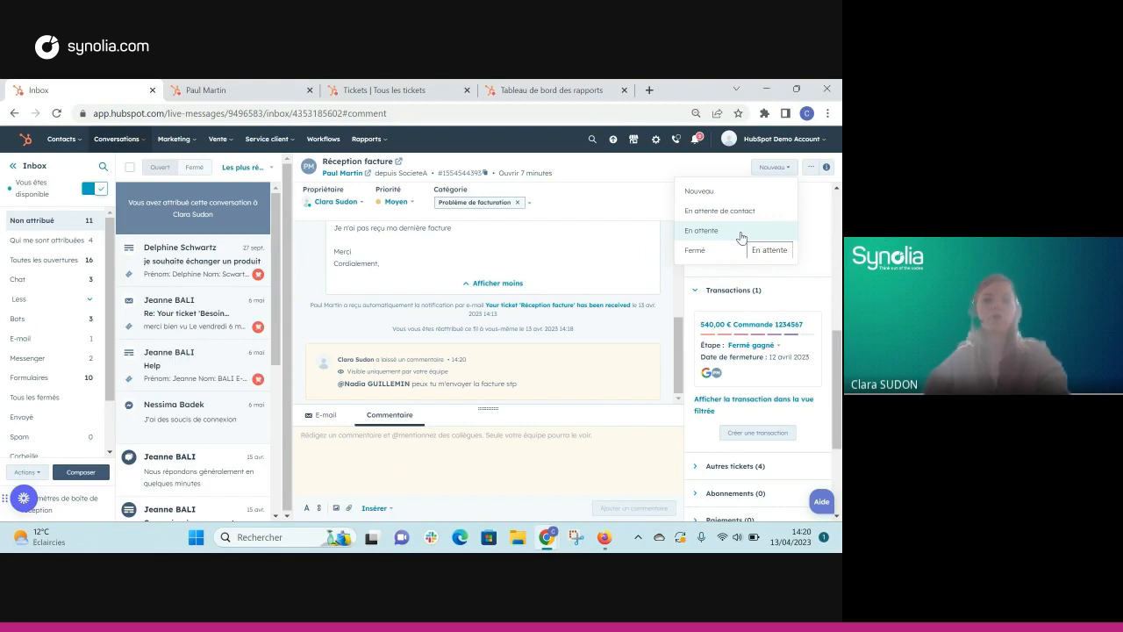
pyautogui.click(368, 436)
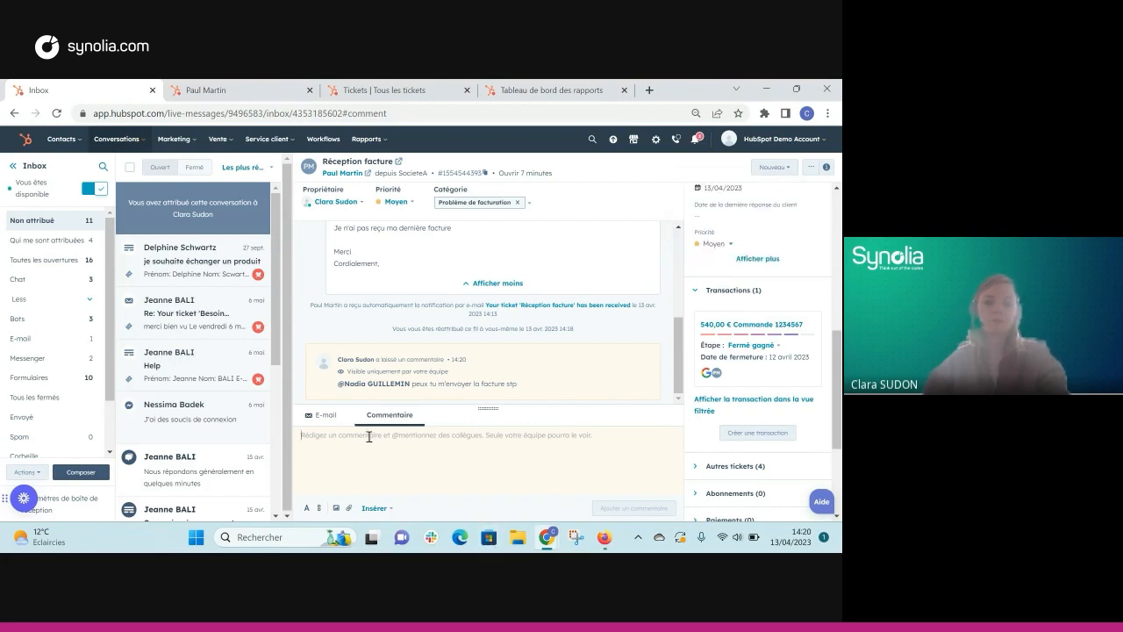
pyautogui.click(323, 414)
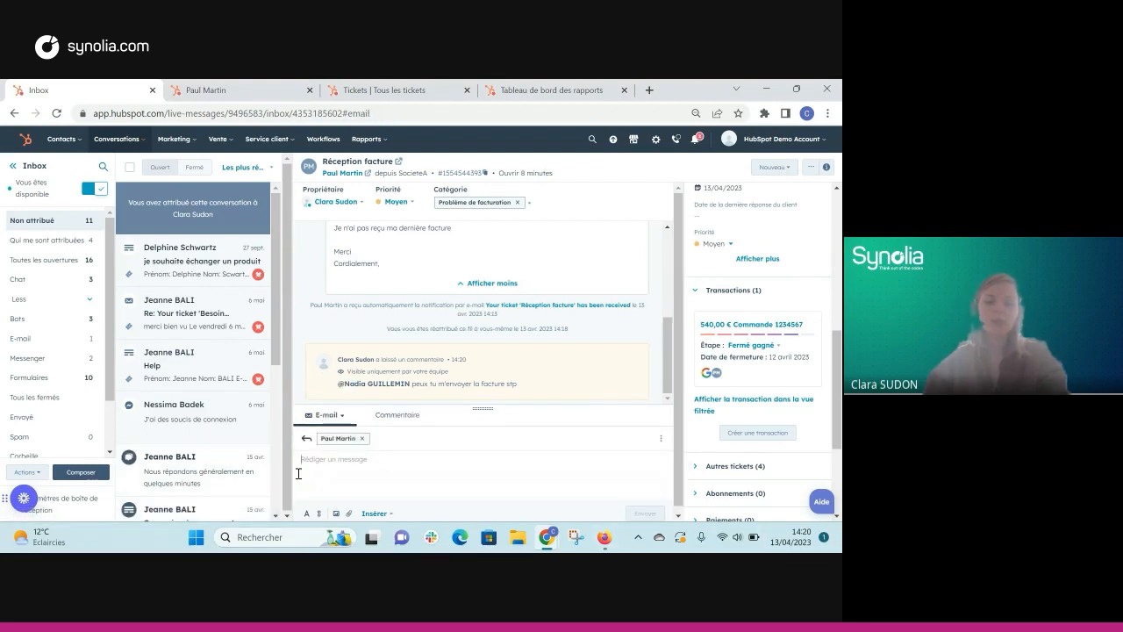
# Step: Insert the Facture snippet into the e-mail reply
pyautogui.click(374, 515)
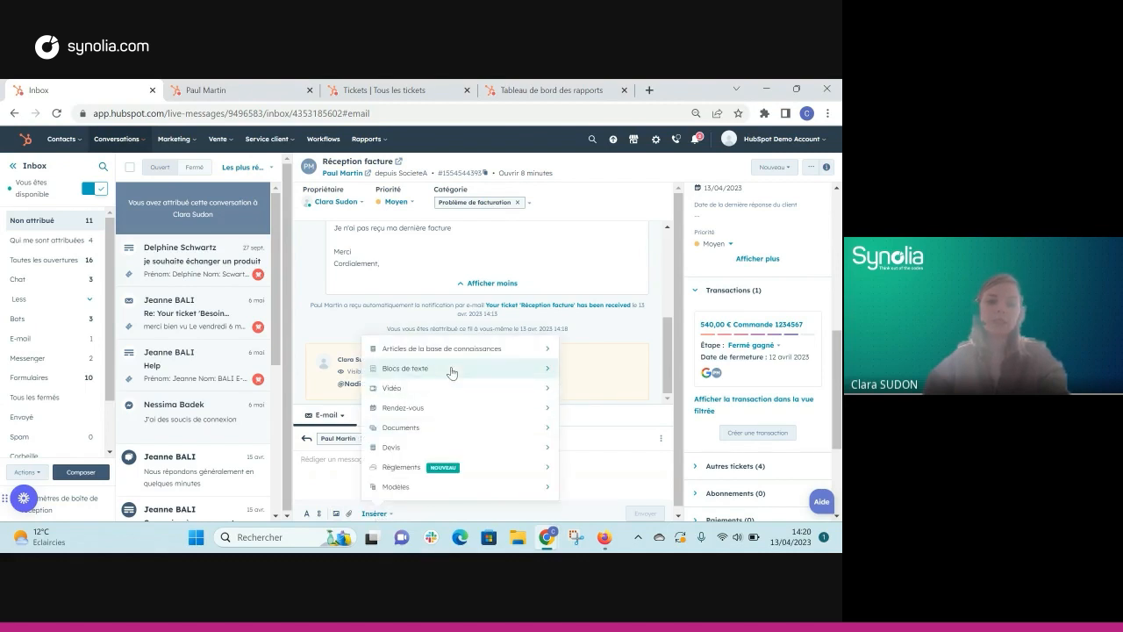
pyautogui.click(450, 367)
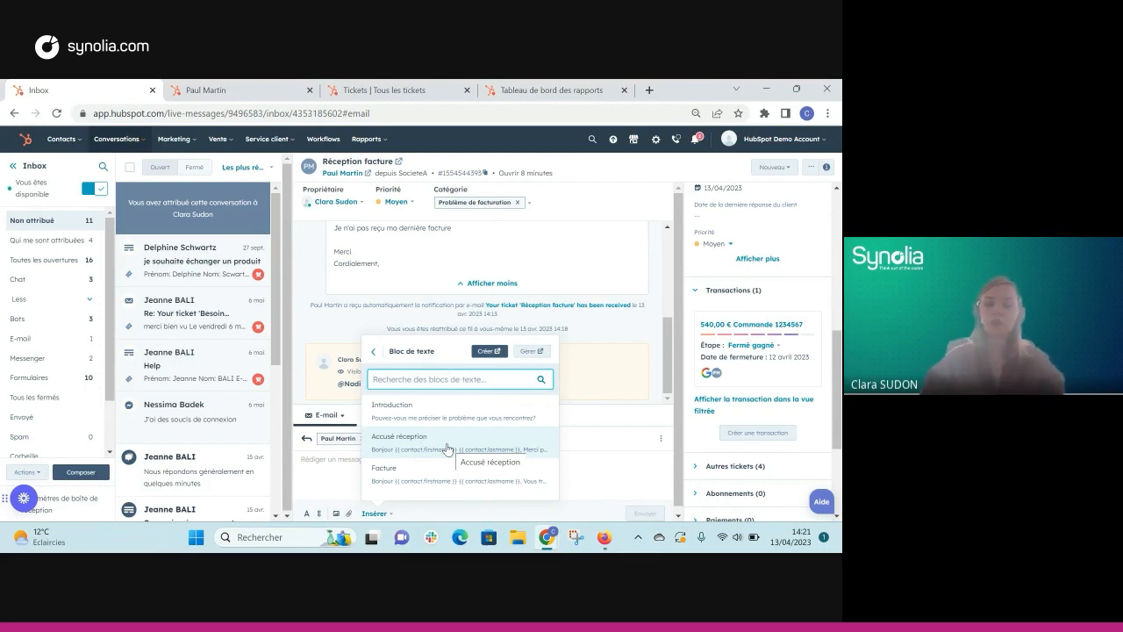
pyautogui.moveTo(393, 476)
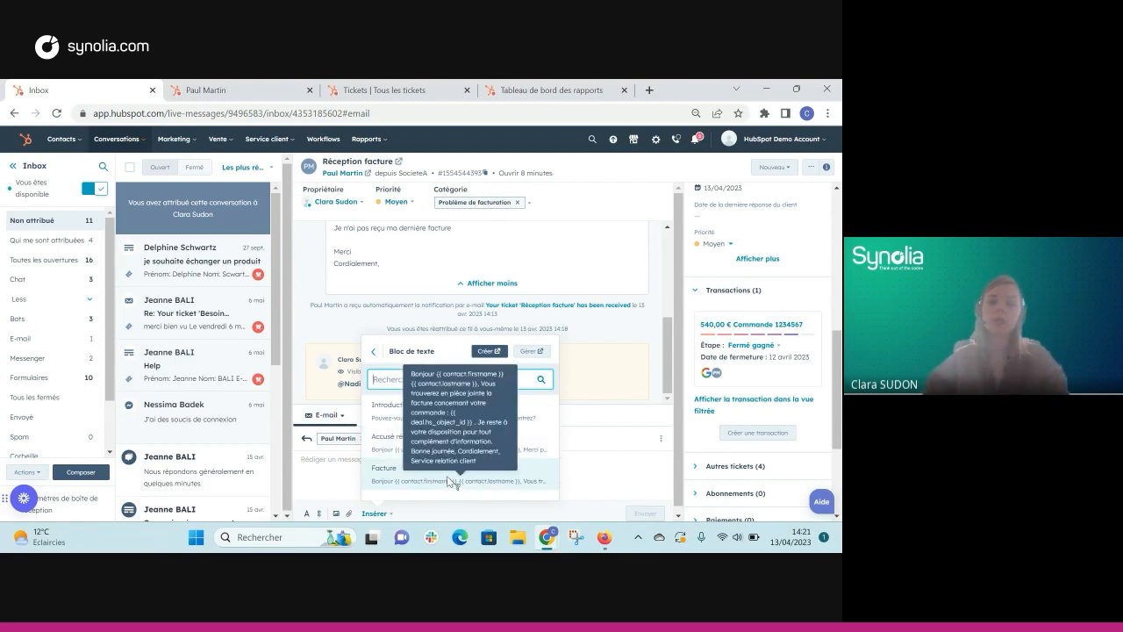
pyautogui.click(392, 475)
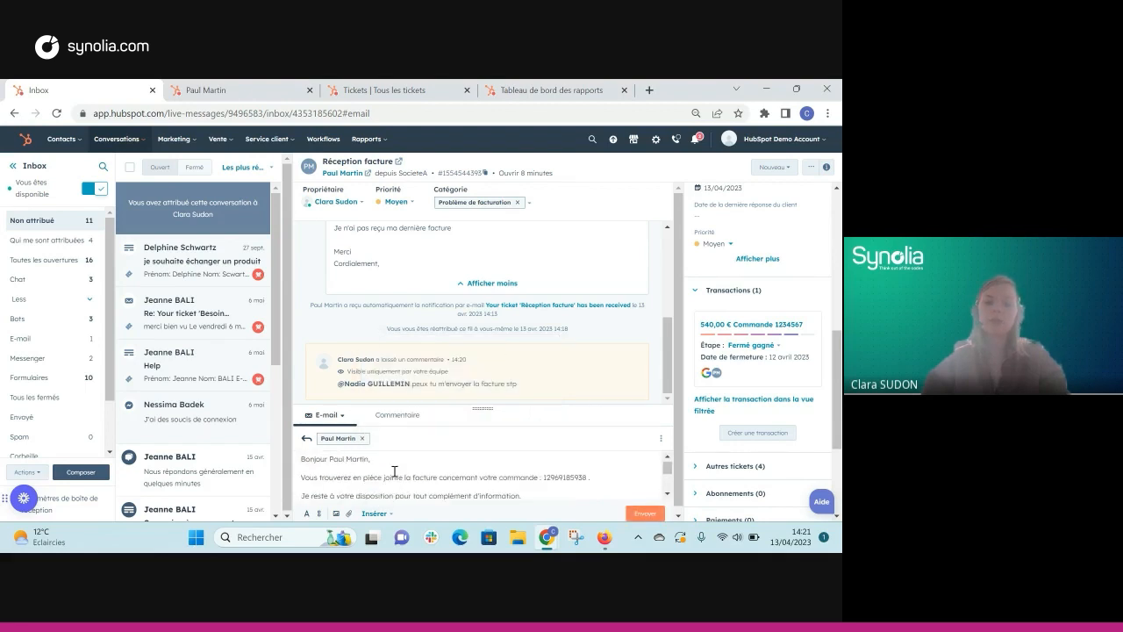
# Step: Enlarge the composer and check the greeting name and order reference in the draft
pyautogui.moveTo(483, 409); pyautogui.dragTo(491, 377)
pyautogui.moveTo(330, 431); pyautogui.dragTo(370, 430)
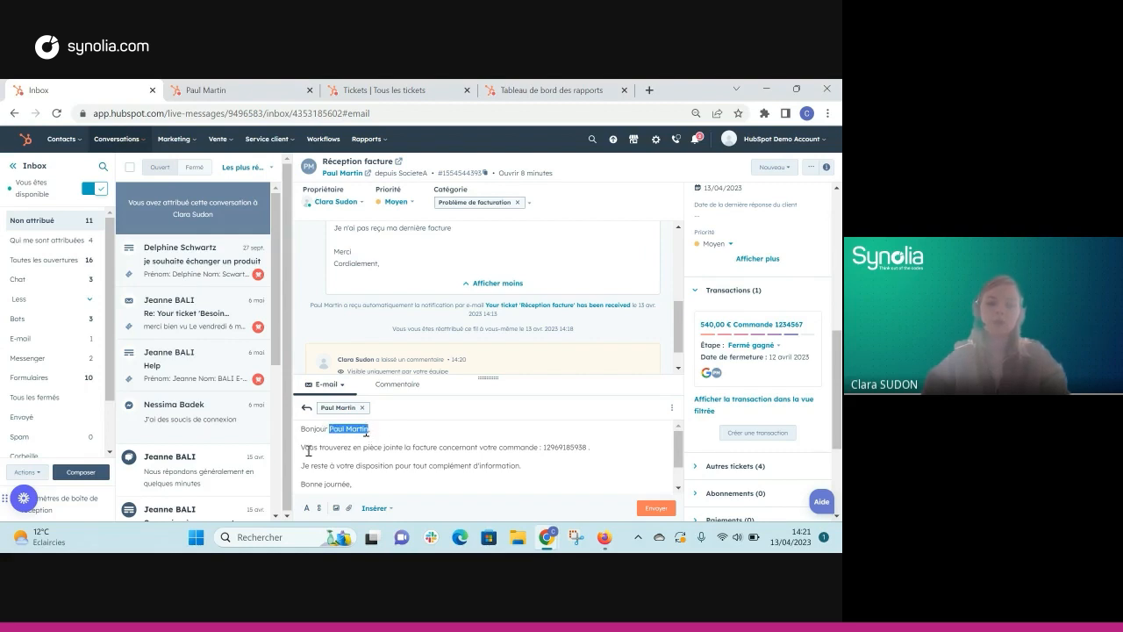
pyautogui.moveTo(543, 447); pyautogui.dragTo(589, 445)
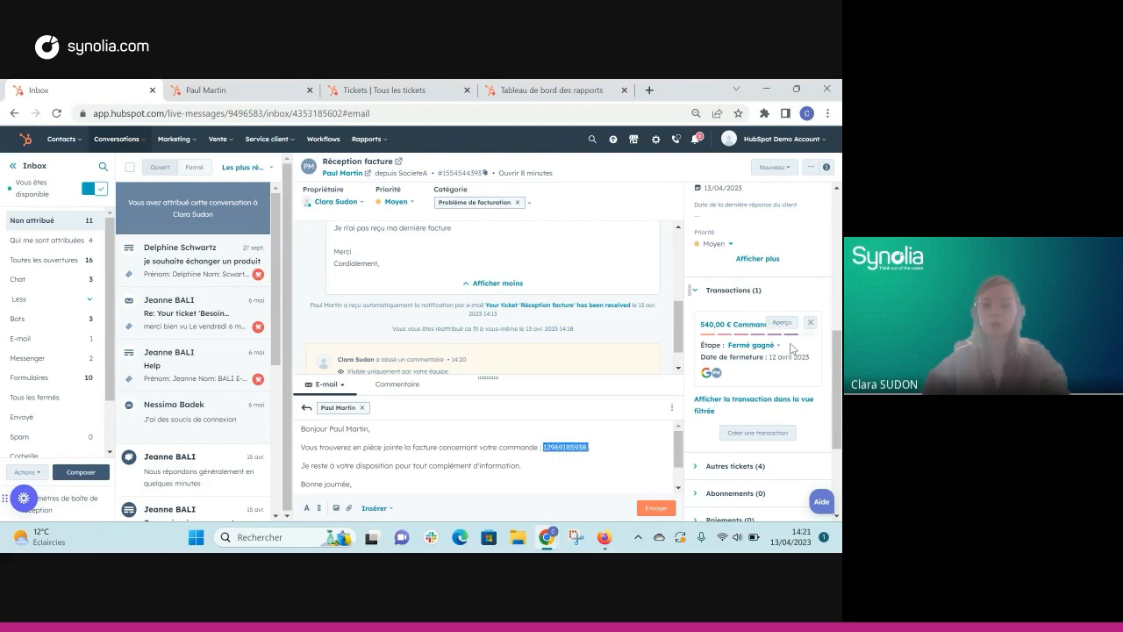
pyautogui.scroll(-1, 536, 456)
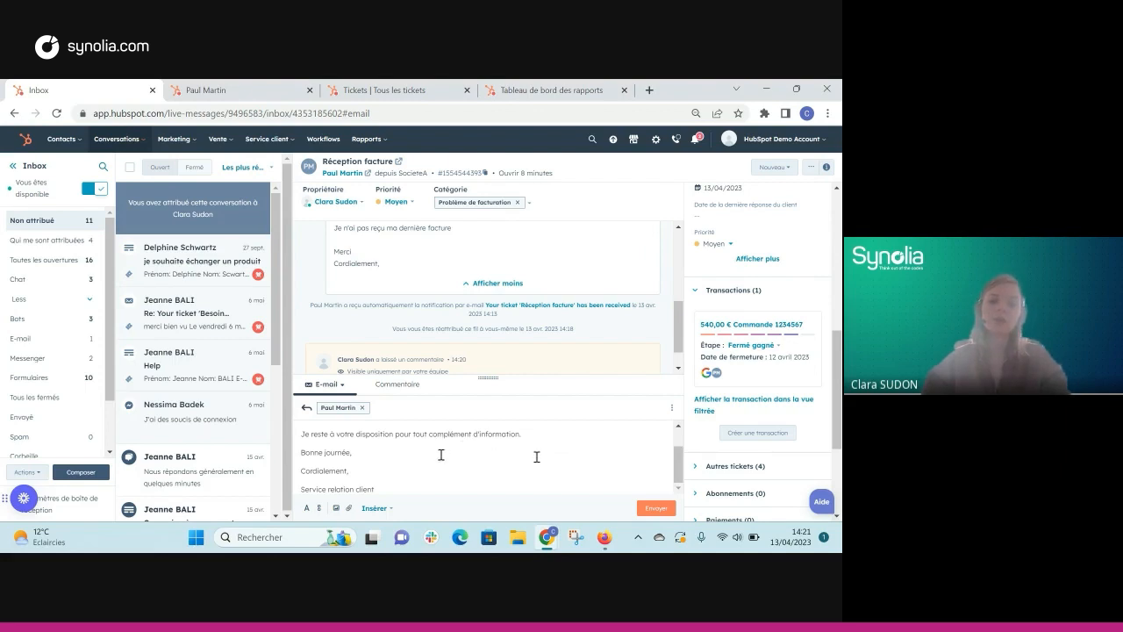
pyautogui.scroll(1, 441, 454)
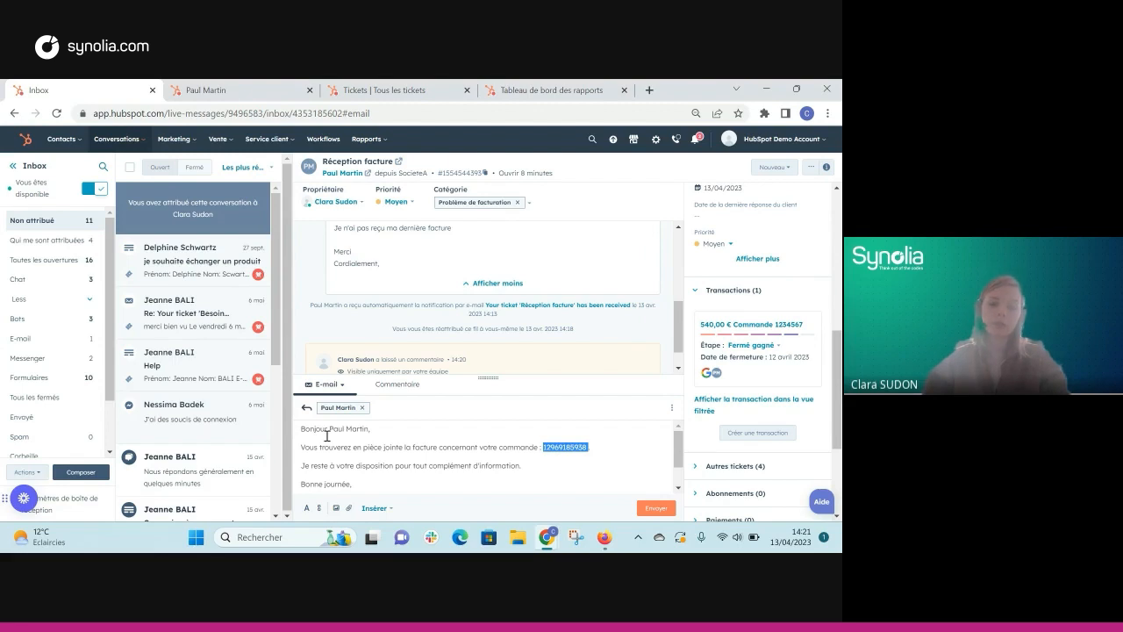
pyautogui.click(372, 508)
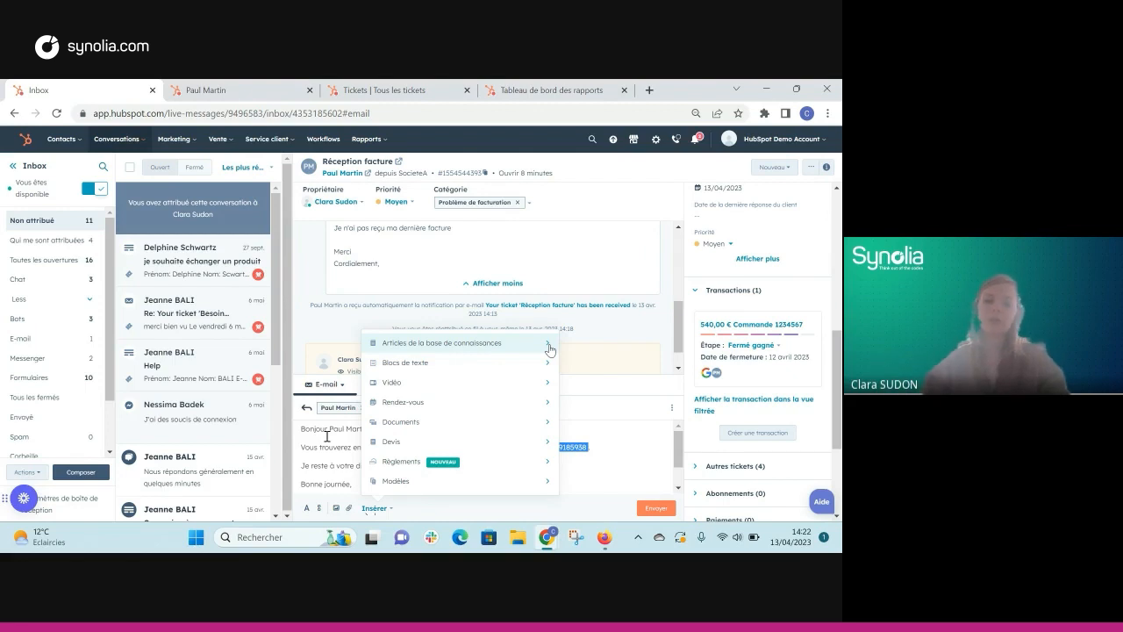
# Step: Send the invoice reply e-mail, moving the ticket to Waiting on contact
pyautogui.click(603, 437)
pyautogui.click(656, 508)
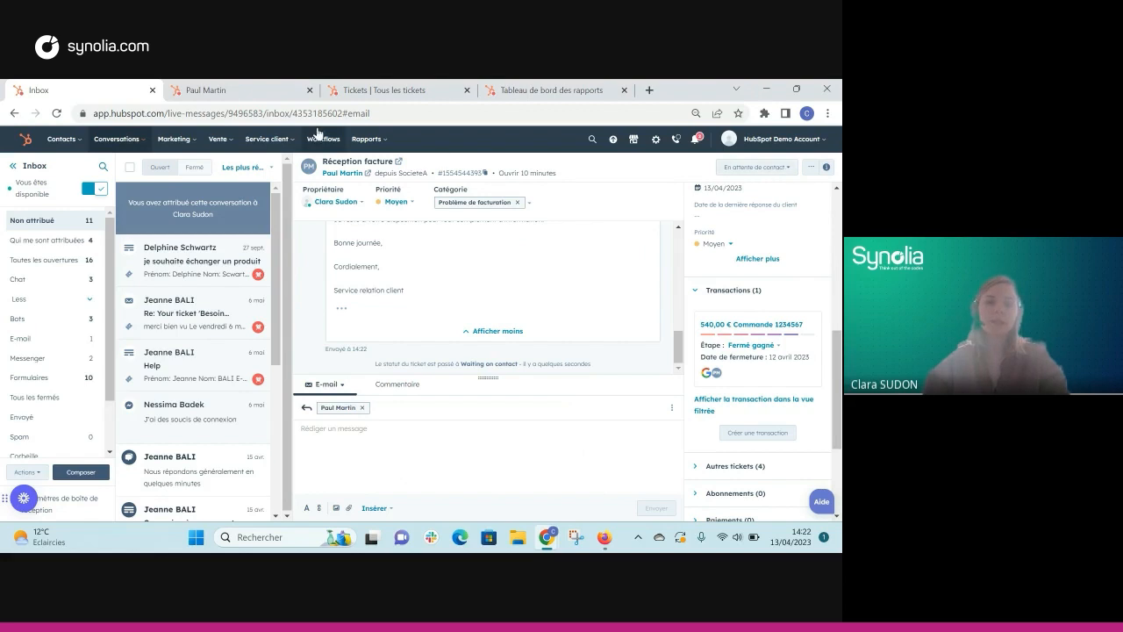
# Step: Show the Tickets board and find Réception facture in the En attente de contact column
pyautogui.click(365, 91)
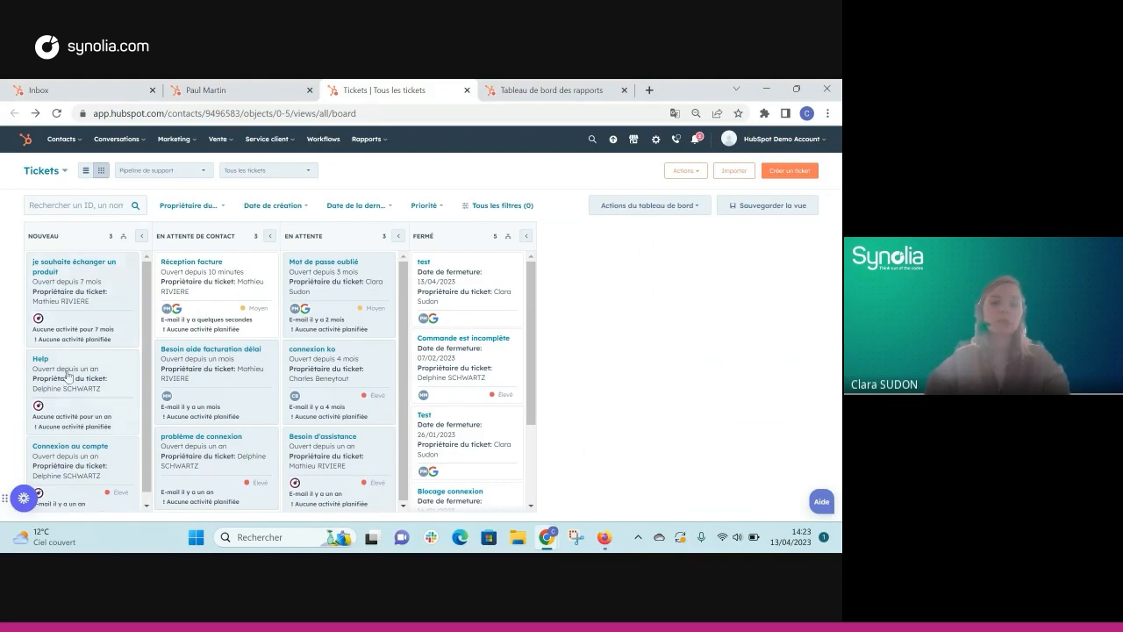
pyautogui.moveTo(338, 291)
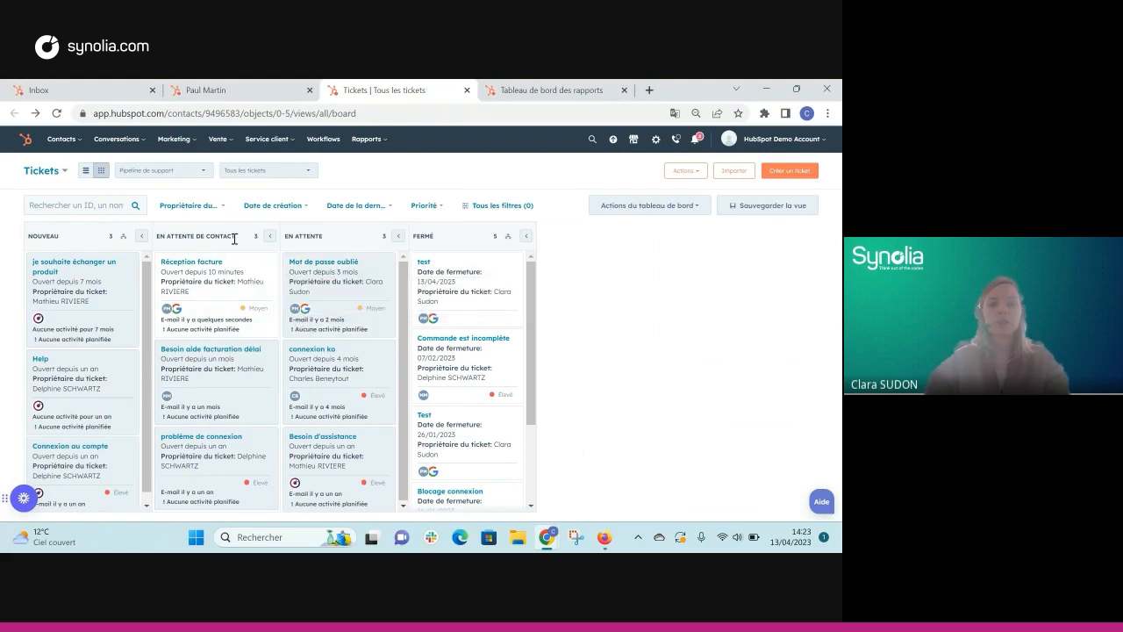
pyautogui.moveTo(232, 302)
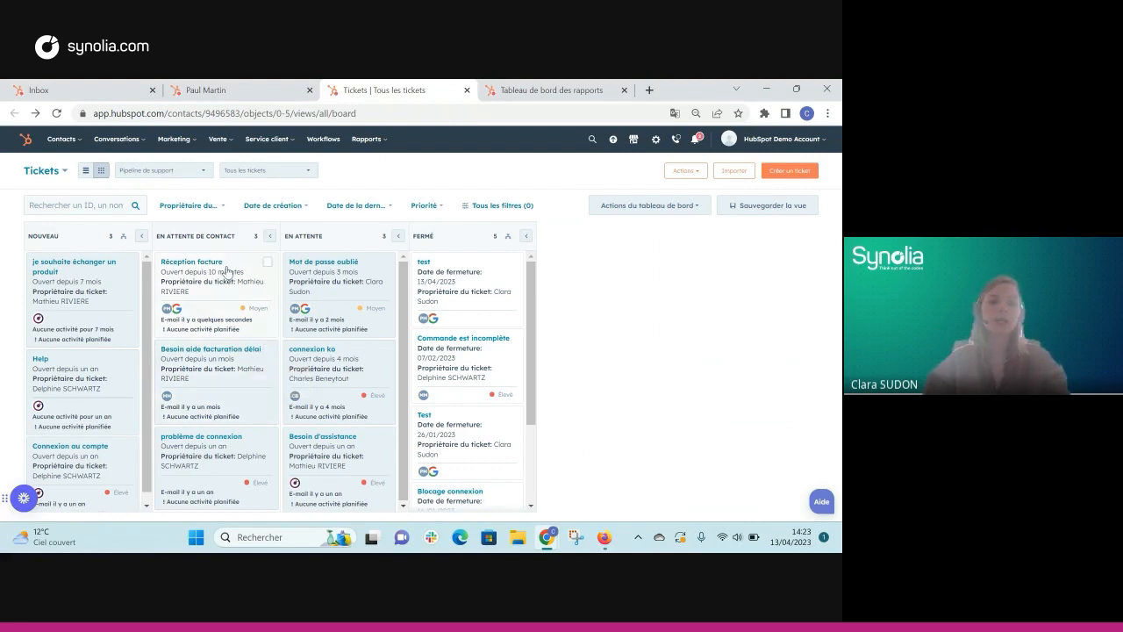
pyautogui.moveTo(226, 272)
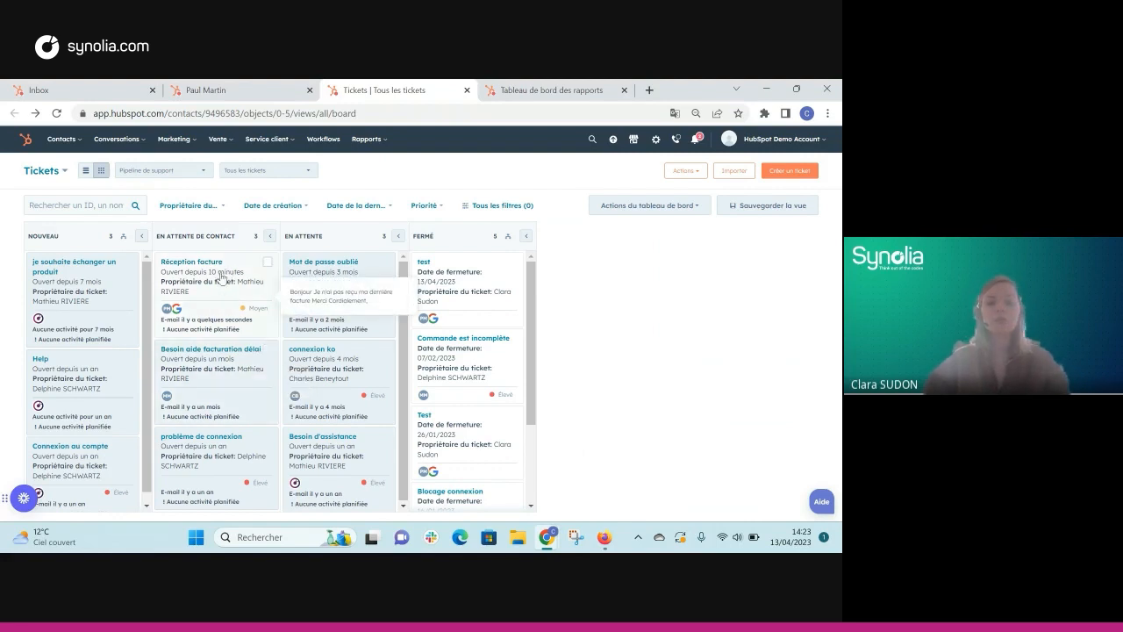
# Step: Move the Réception facture card from En attente de contact into Fermé, bringing Fermé to 6 tickets
pyautogui.moveTo(221, 278); pyautogui.dragTo(489, 268)
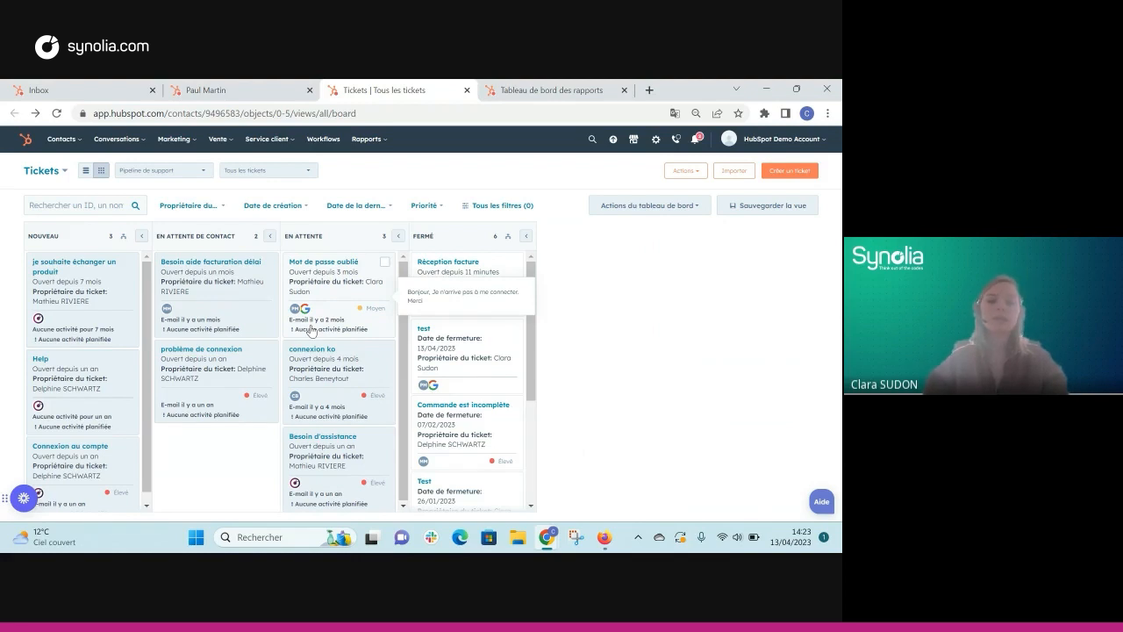
pyautogui.moveTo(474, 303)
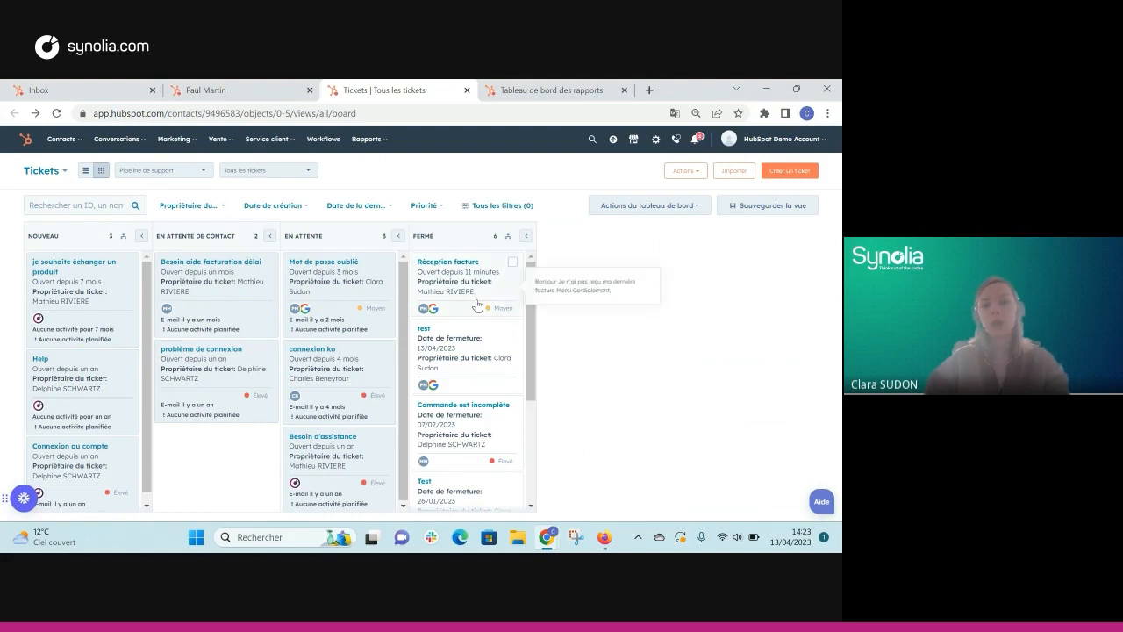
pyautogui.moveTo(478, 330)
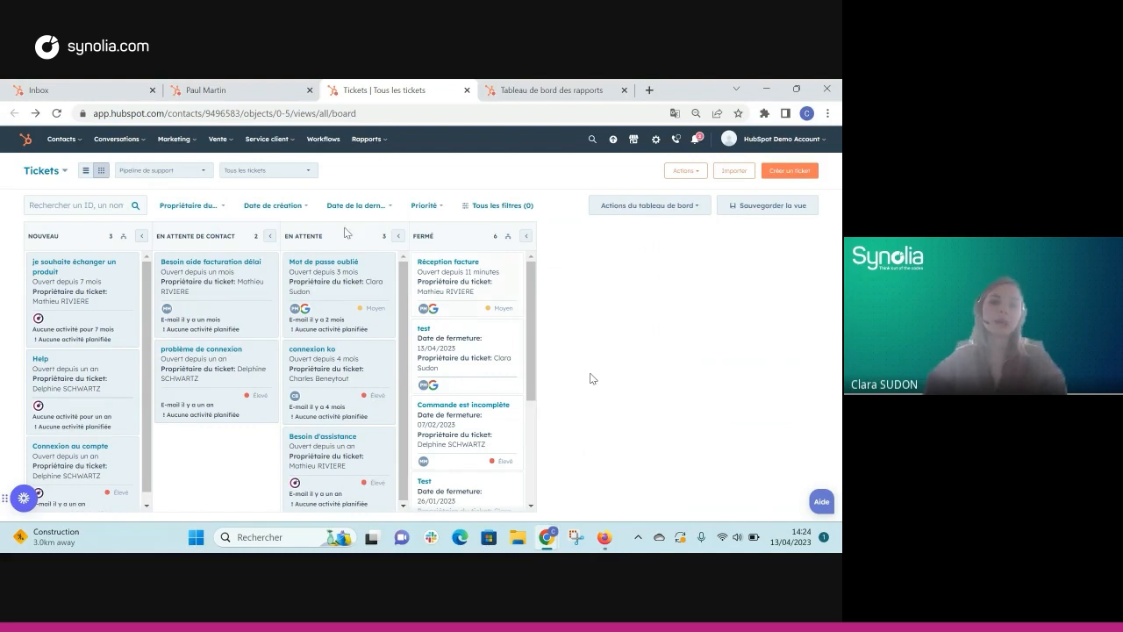
# Step: Check the Date de création filter without applying it, then switch to the reports dashboard tab
pyautogui.click(300, 207)
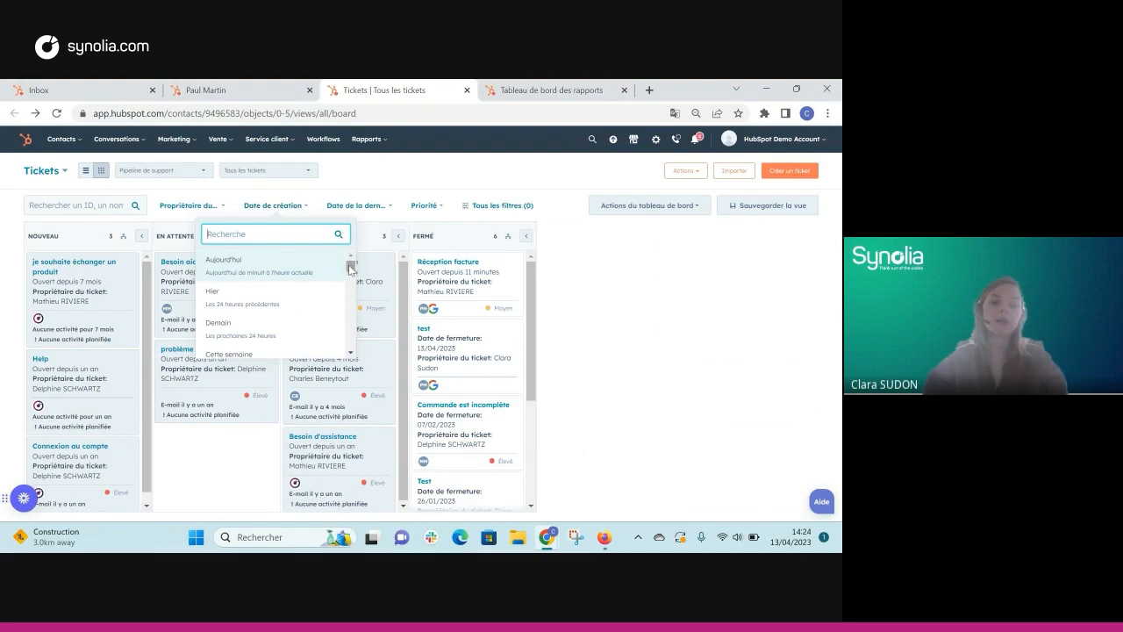
pyautogui.moveTo(349, 265)
pyautogui.mouseDown()
pyautogui.moveTo(351, 283)
pyautogui.moveTo(353, 262)
pyautogui.mouseUp()
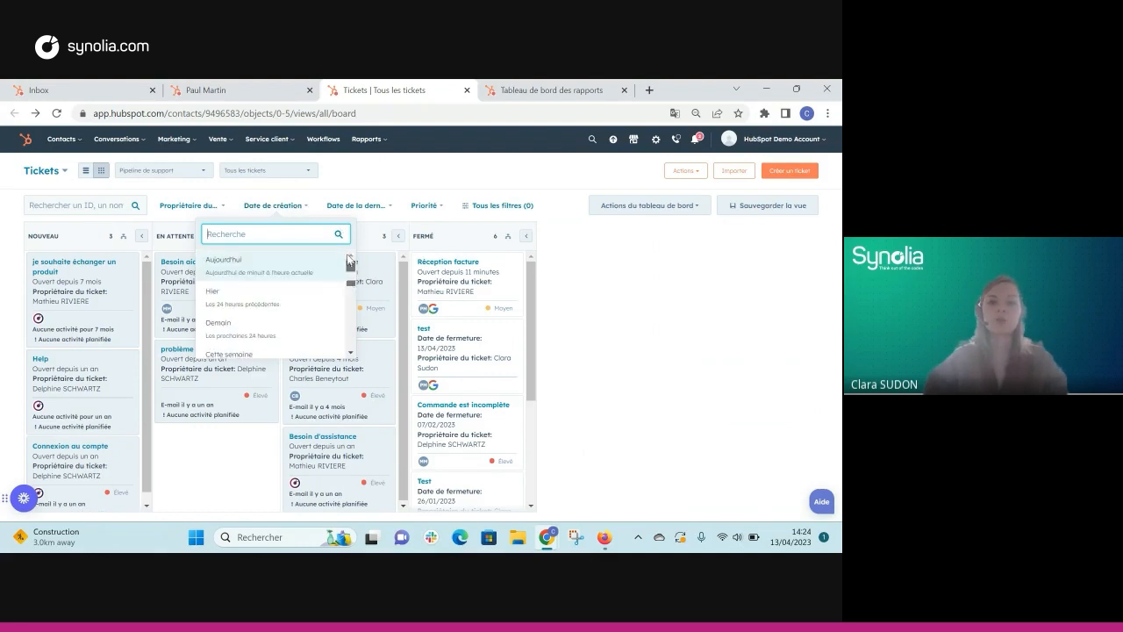
pyautogui.click(377, 192)
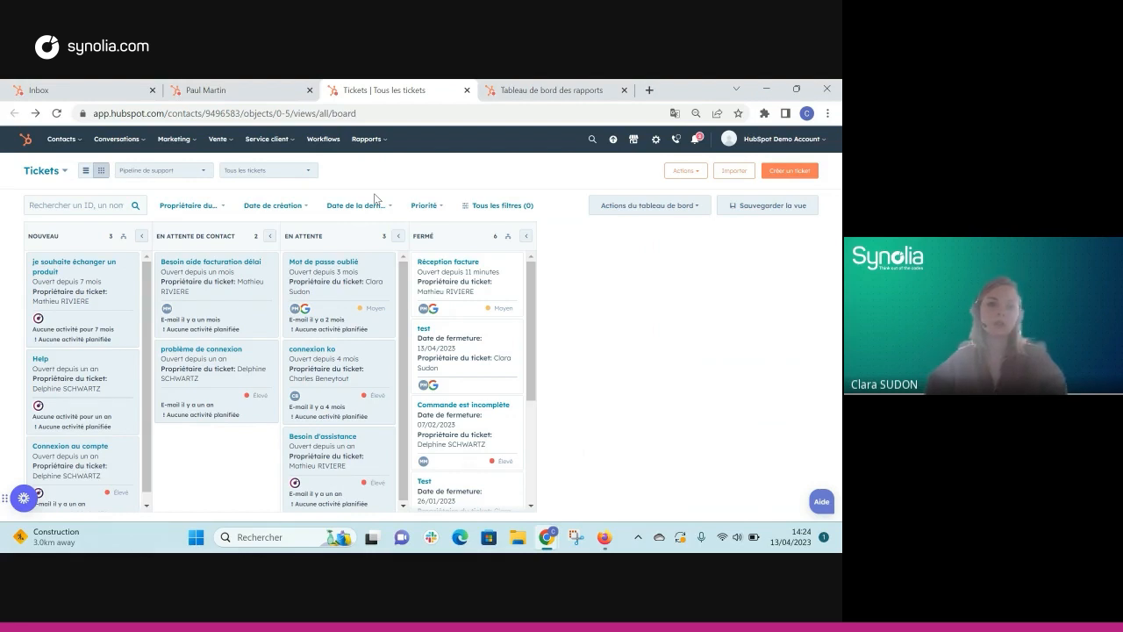
pyautogui.click(539, 93)
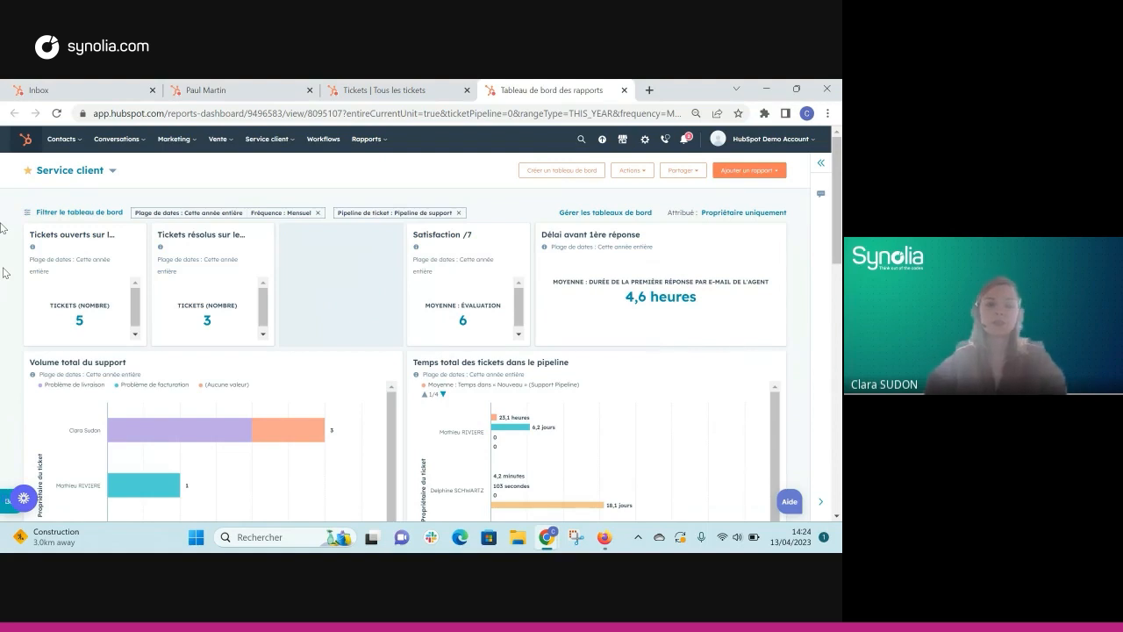
# Step: Reload the Service client dashboard so it shows 7 opened, 5 resolved, 3,3 hours first response
pyautogui.click(111, 172)
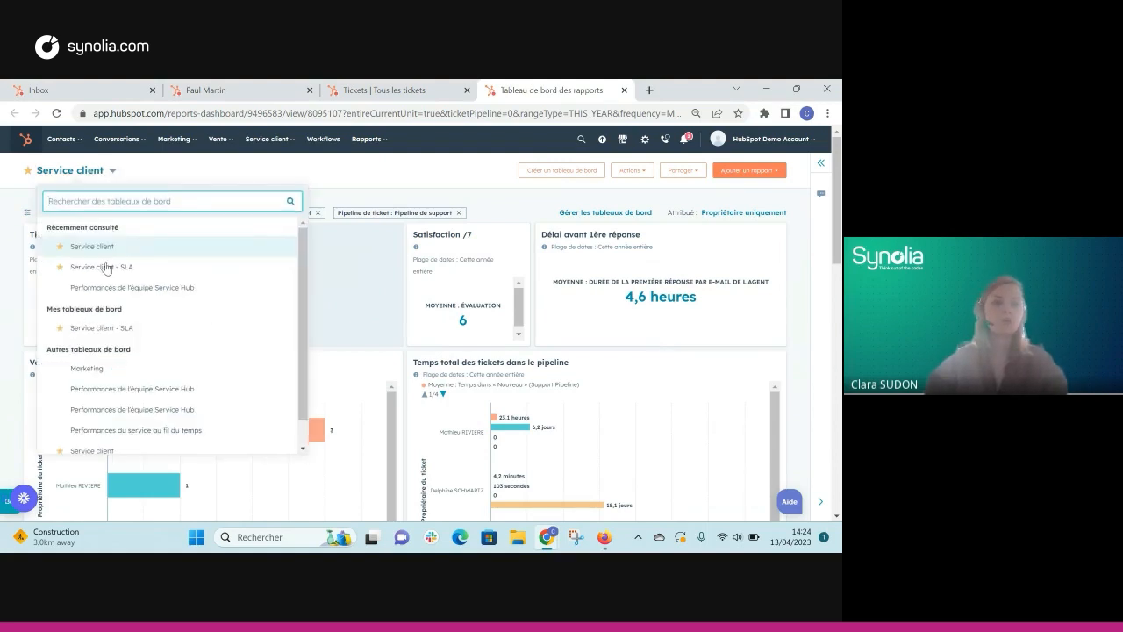
pyautogui.scroll(-1, 108, 371)
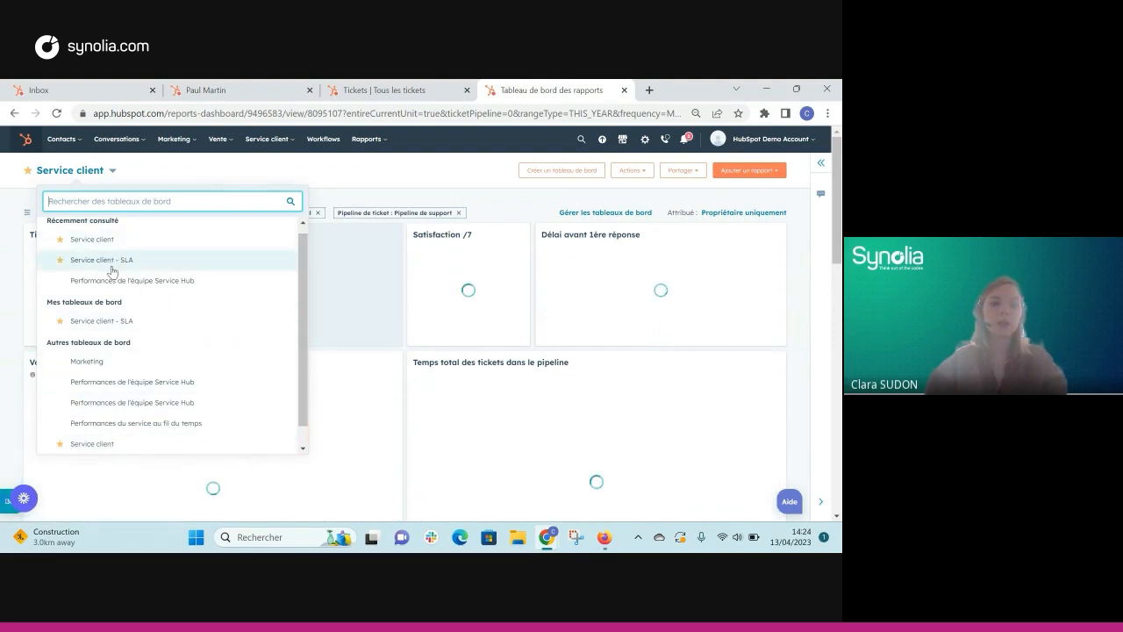
pyautogui.click(374, 189)
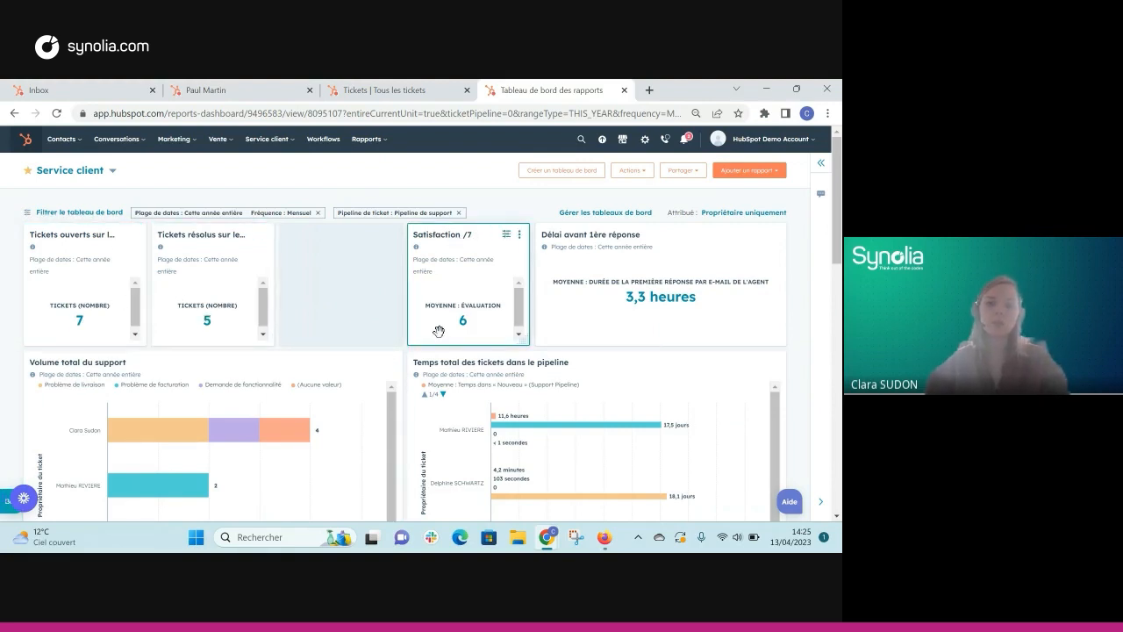
pyautogui.scroll(-1, 556, 306)
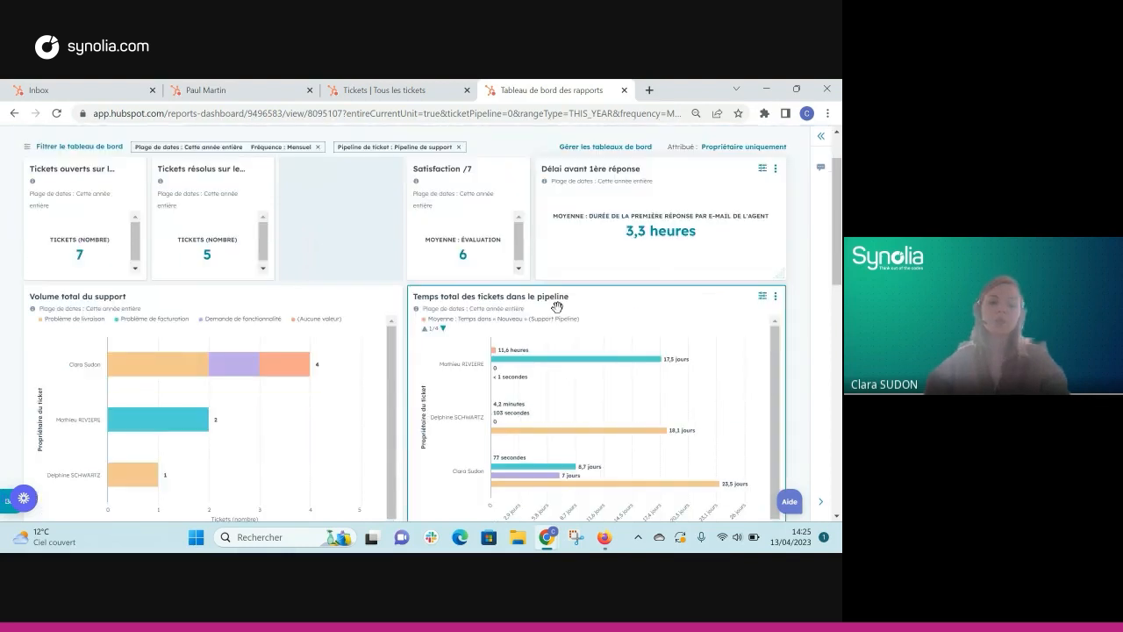
pyautogui.scroll(-1, 556, 306)
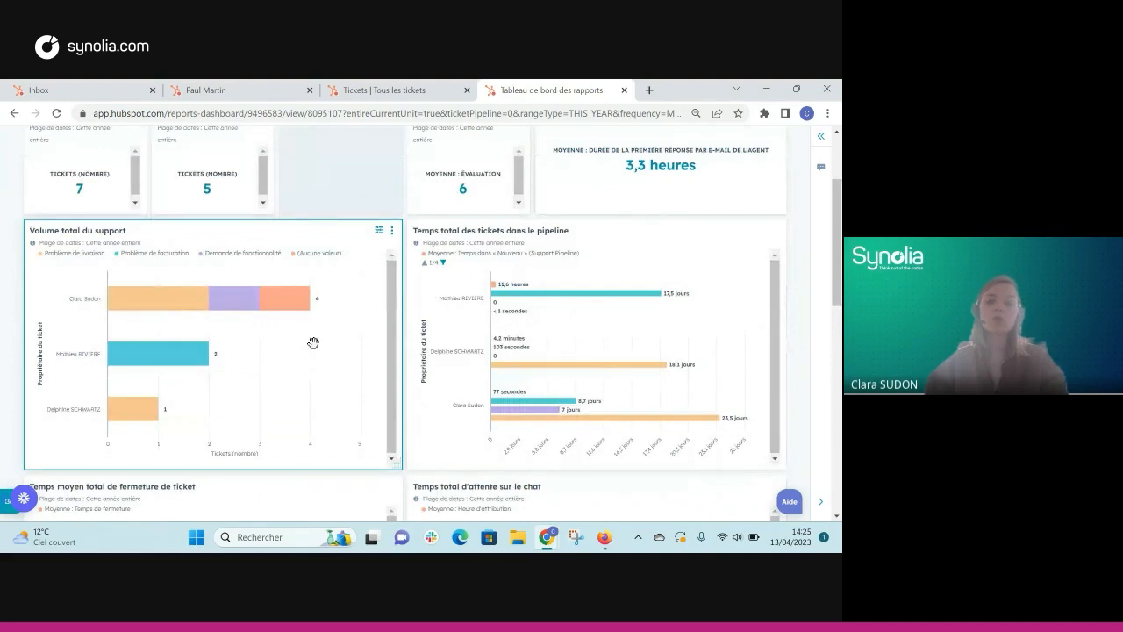
pyautogui.scroll(-3, 313, 342)
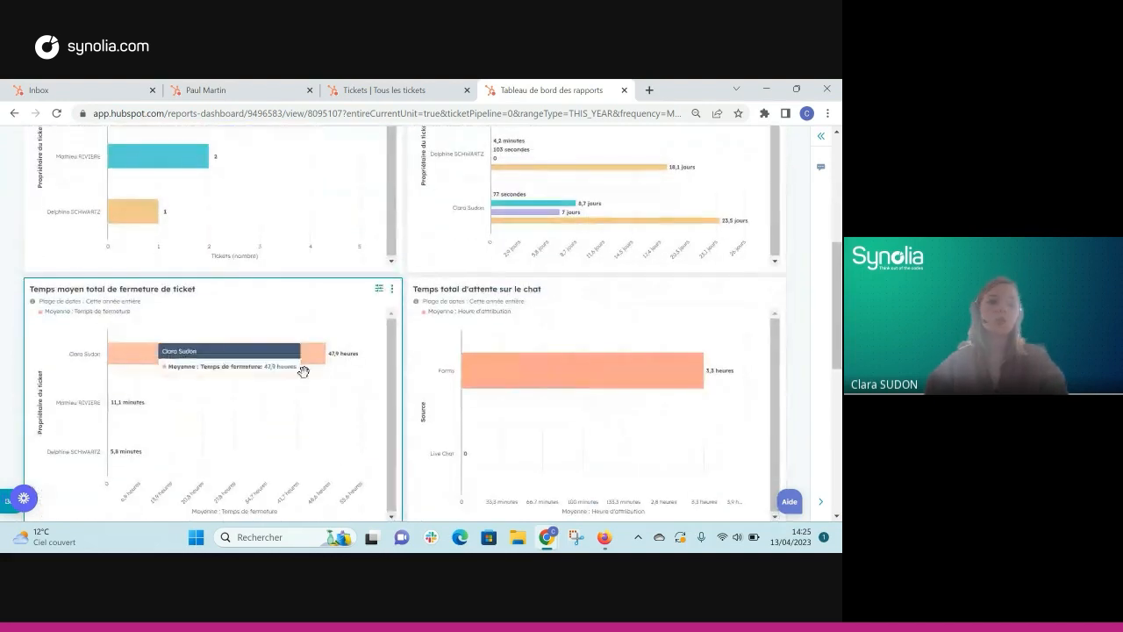
pyautogui.scroll(-2, 249, 404)
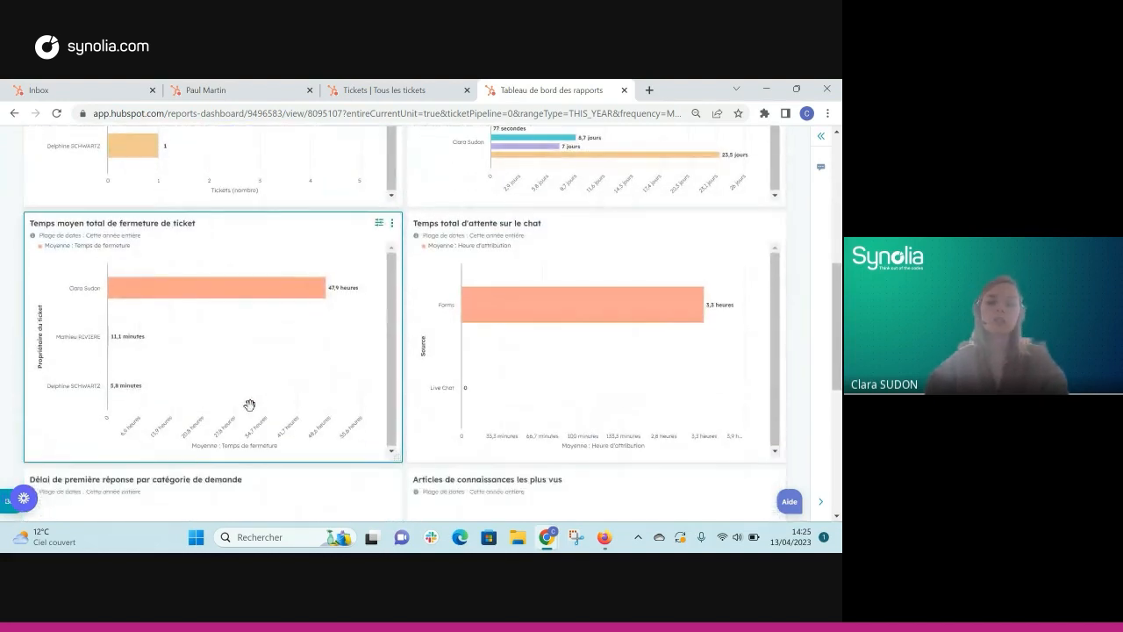
pyautogui.scroll(-2, 249, 404)
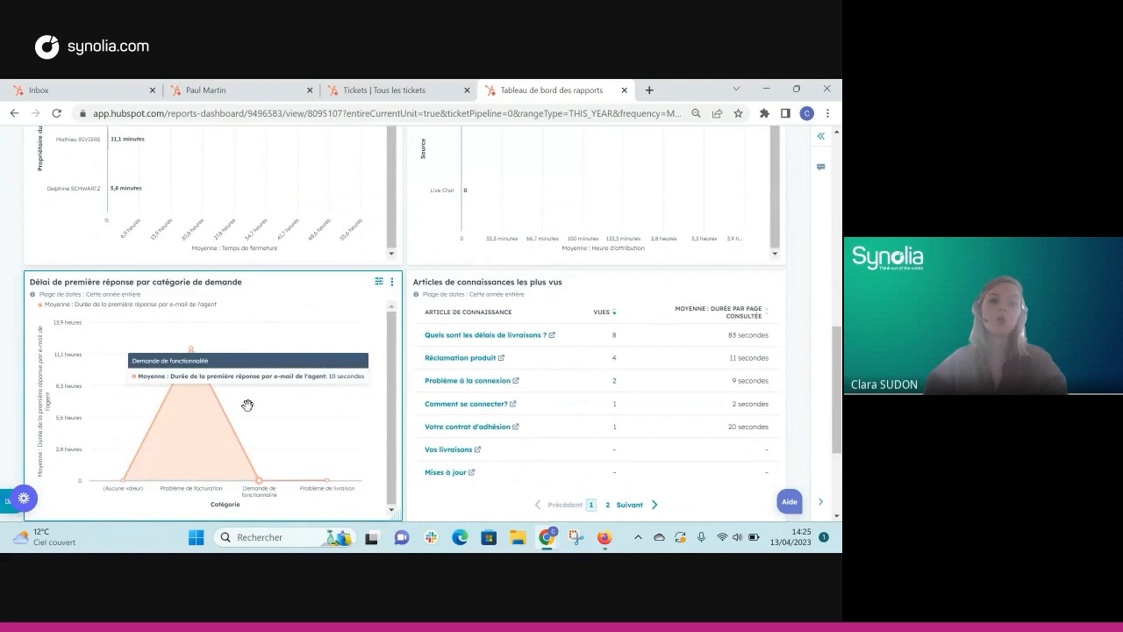
pyautogui.scroll(5, 311, 351)
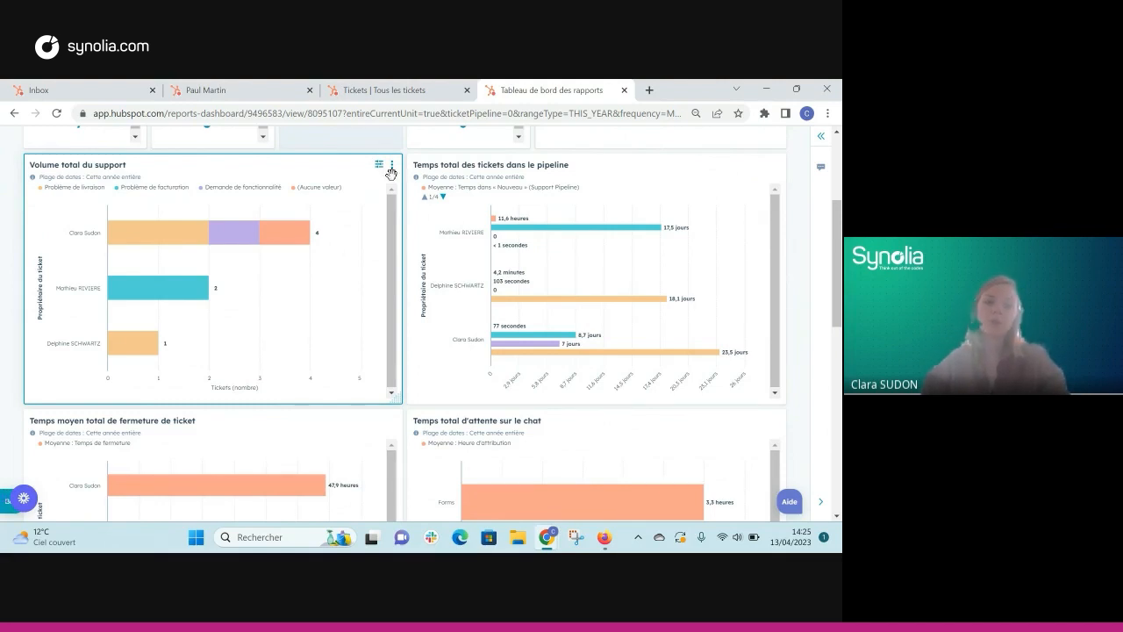
pyautogui.scroll(-2, 395, 179)
pyautogui.scroll(-2, 396, 179)
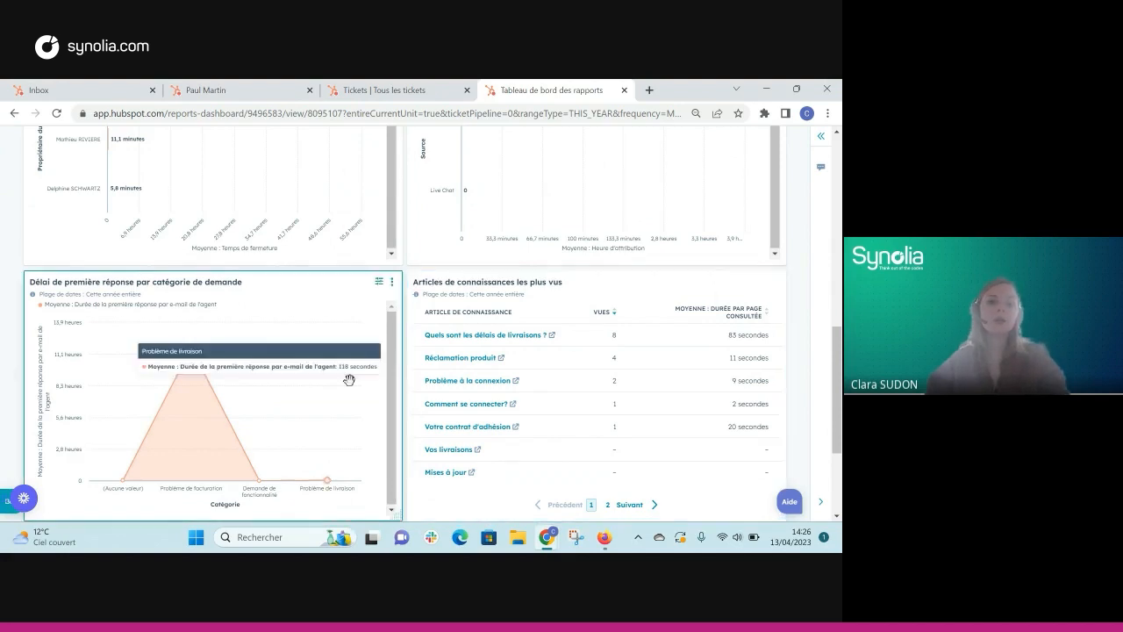
pyautogui.scroll(5, 350, 377)
pyautogui.scroll(4, 349, 379)
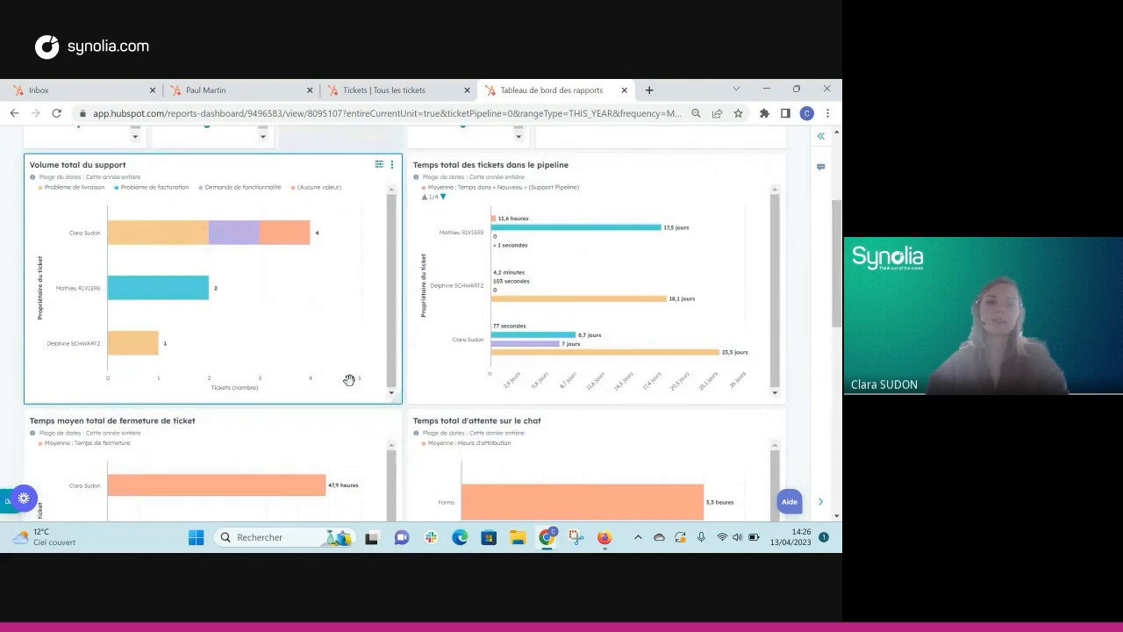
pyautogui.scroll(5, 349, 379)
pyautogui.scroll(-2, 349, 379)
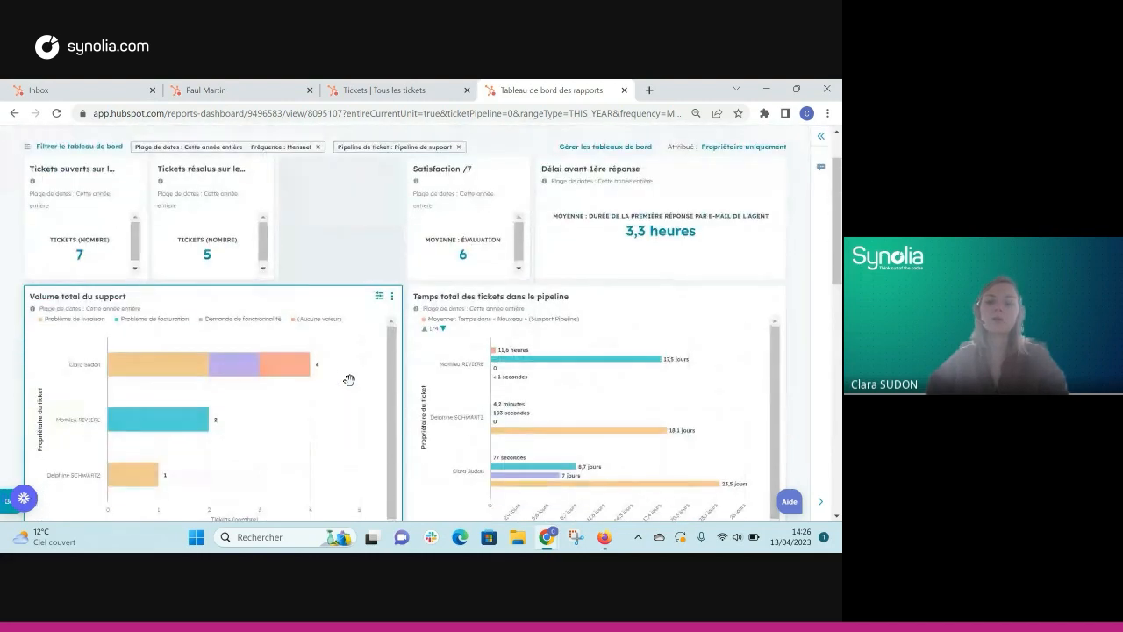
pyautogui.scroll(-3, 349, 379)
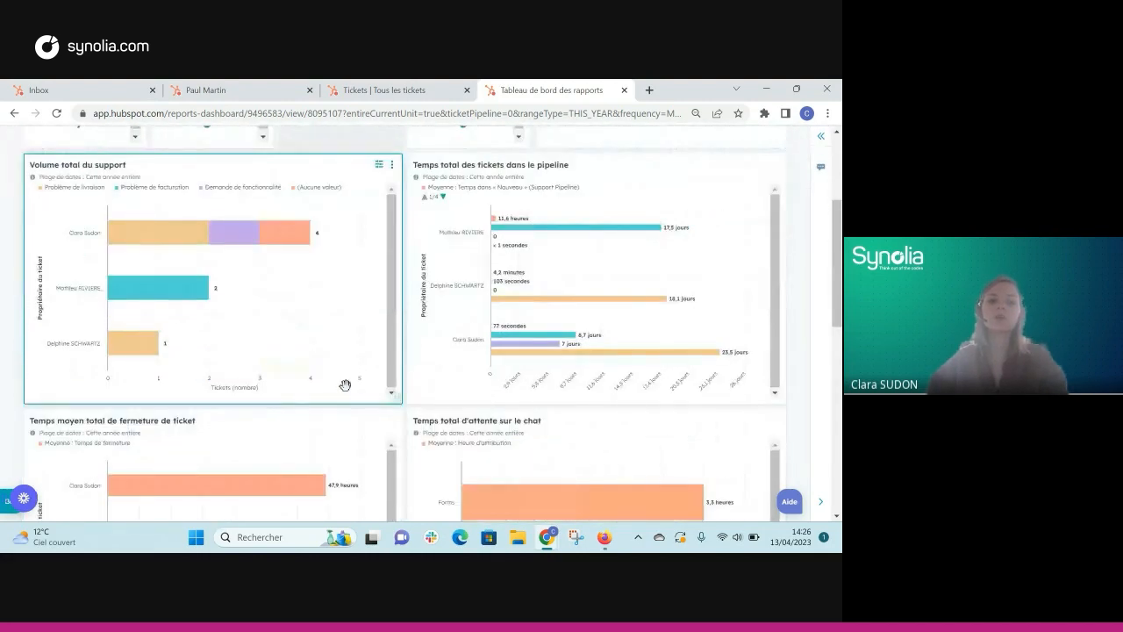